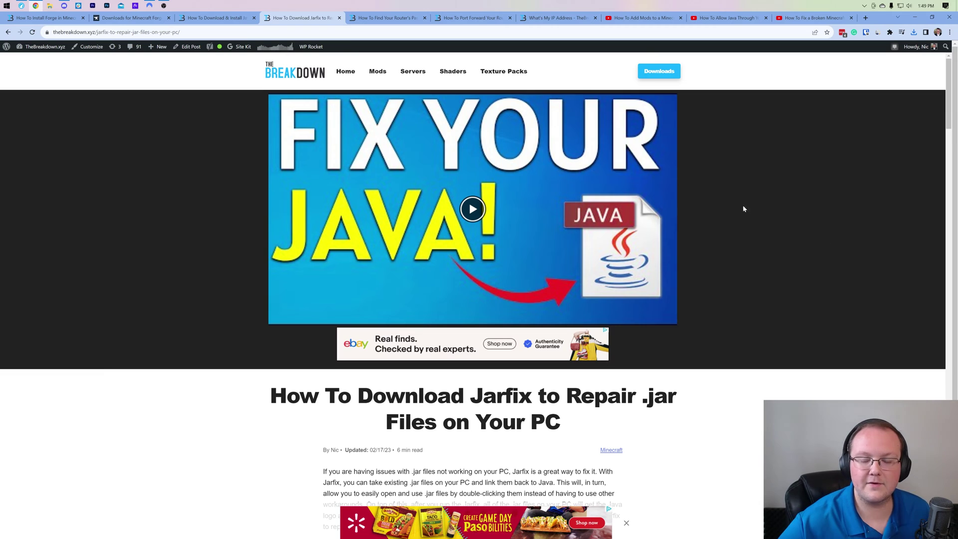
pyautogui.click(200, 18)
pyautogui.click(294, 21)
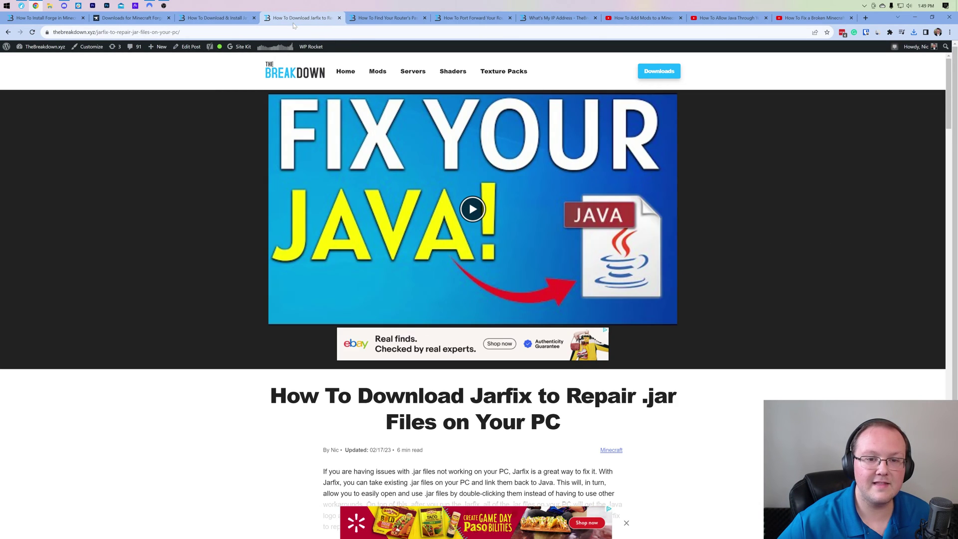
pyautogui.click(386, 18)
# Open the Forge installer jar on the desktop with Java(TM) Platform SE binary and install the Forge client
pyautogui.press('super+d')
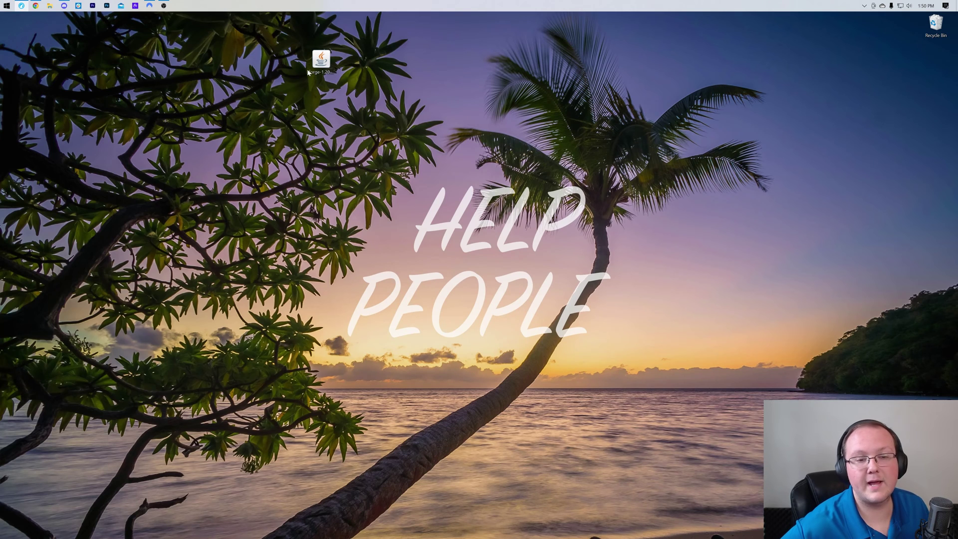
pyautogui.rightClick(319, 61)
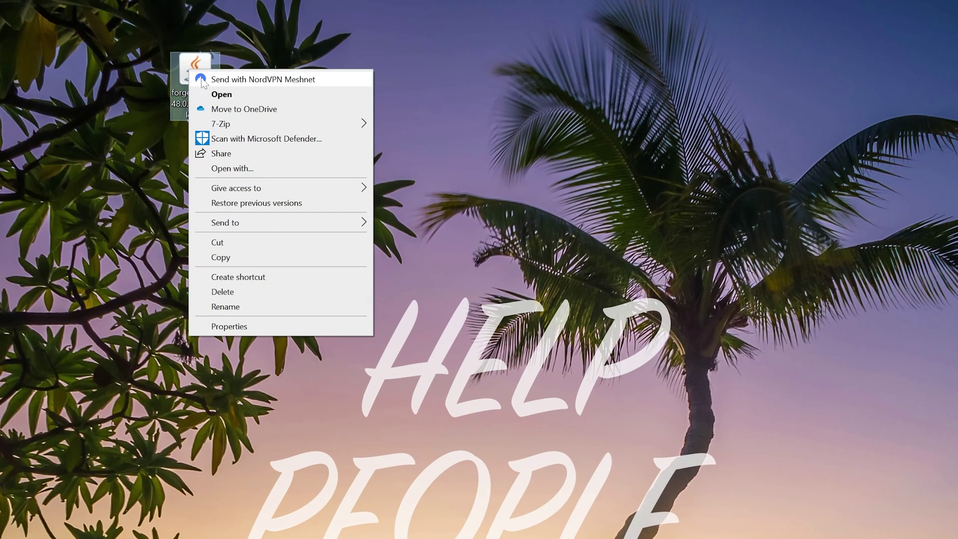
pyautogui.click(244, 169)
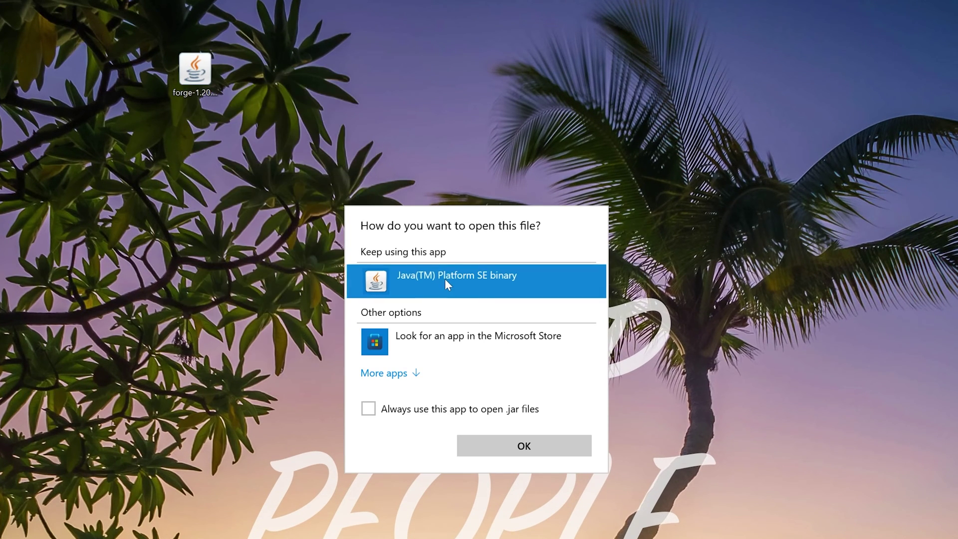
pyautogui.click(514, 445)
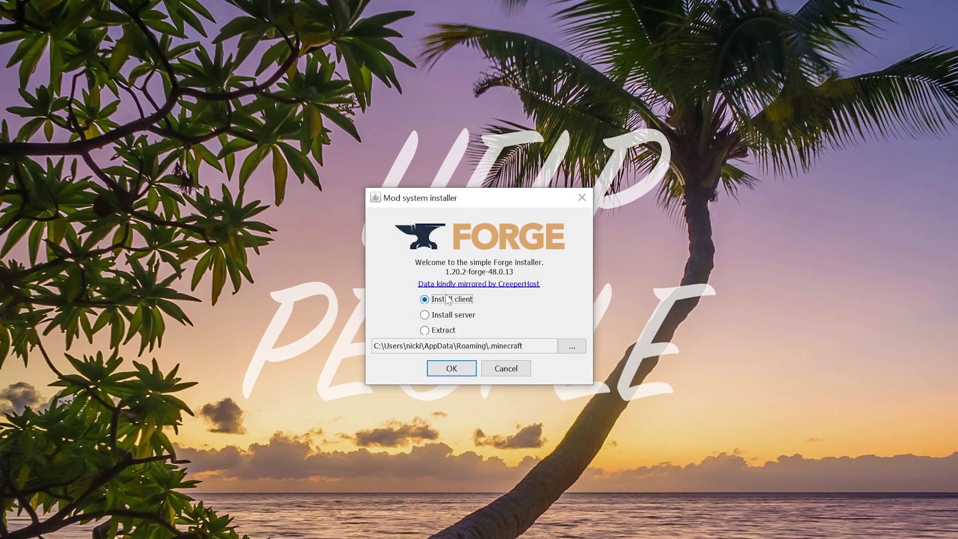
pyautogui.click(439, 370)
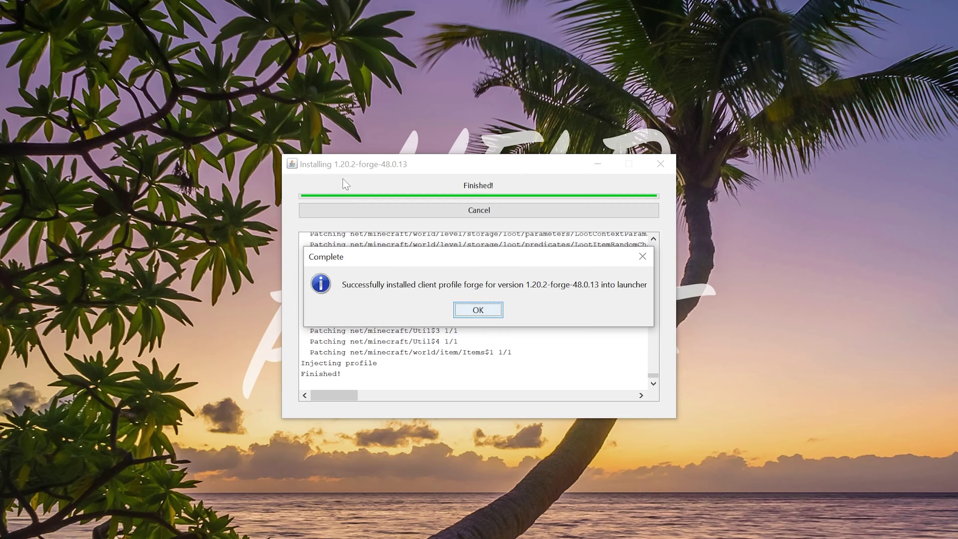
pyautogui.click(479, 310)
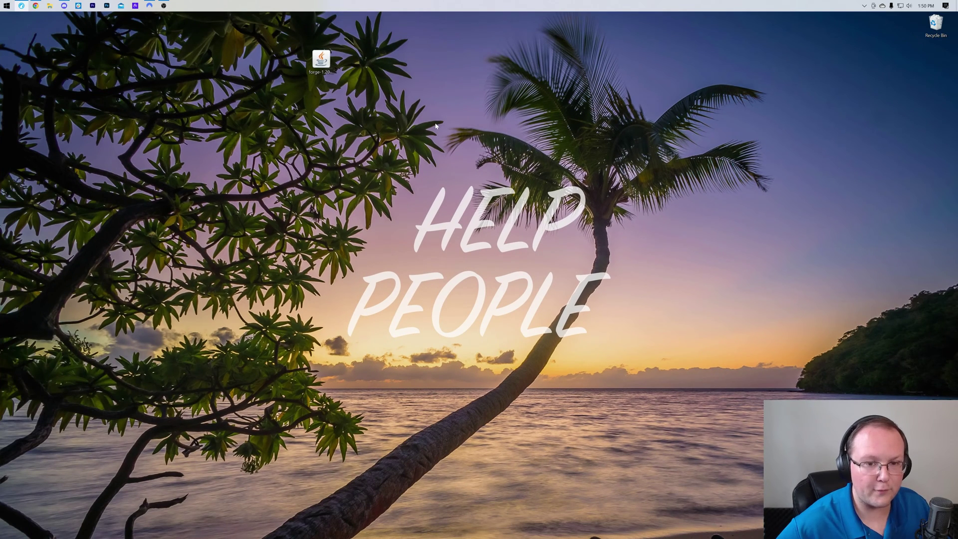
# Create a new folder on the desktop named Forge 1.20.2
pyautogui.rightClick(427, 65)
pyautogui.moveTo(476, 170)
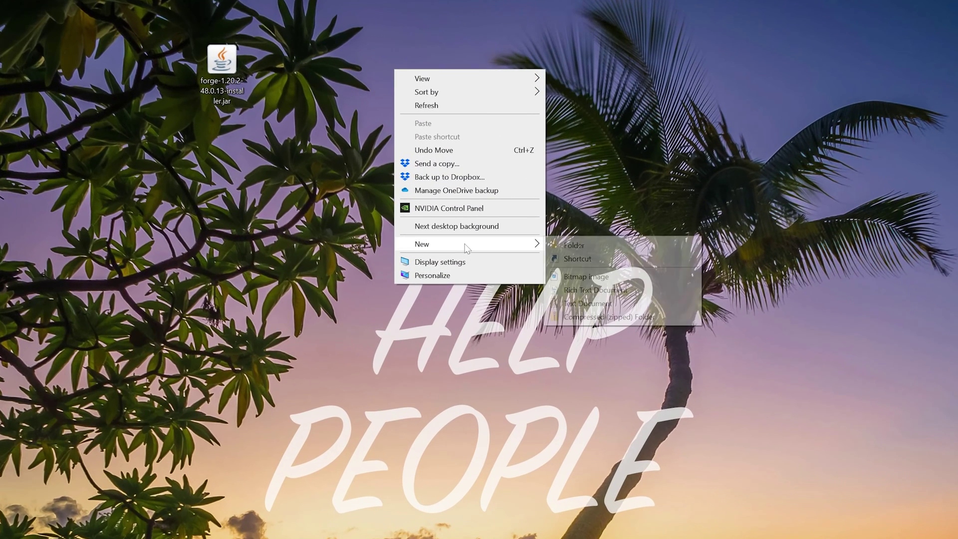
pyautogui.click(607, 246)
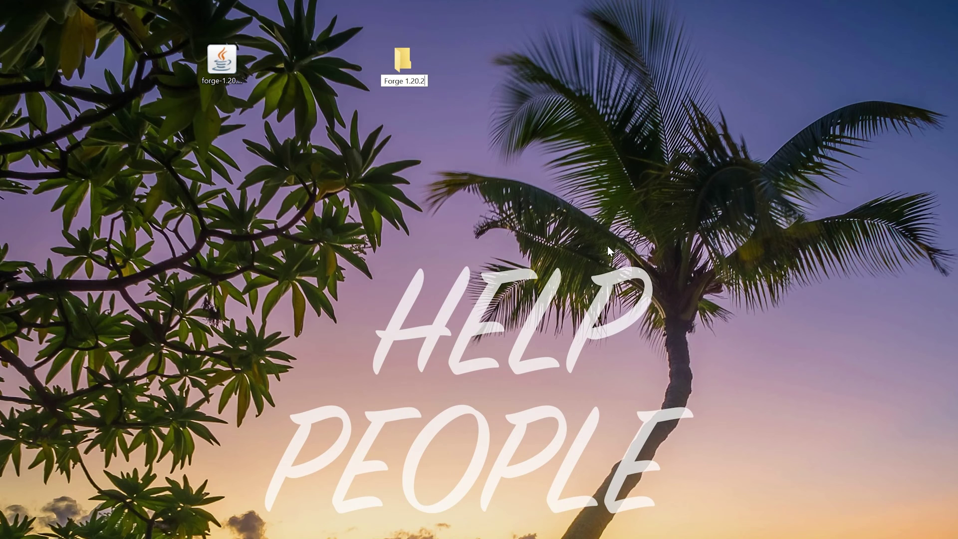
pyautogui.write('Forge 1.20.2')
pyautogui.press('Return')
# Reopen the desktop Forge installer jar with Java(TM) Platform SE binary
pyautogui.click(230, 94)
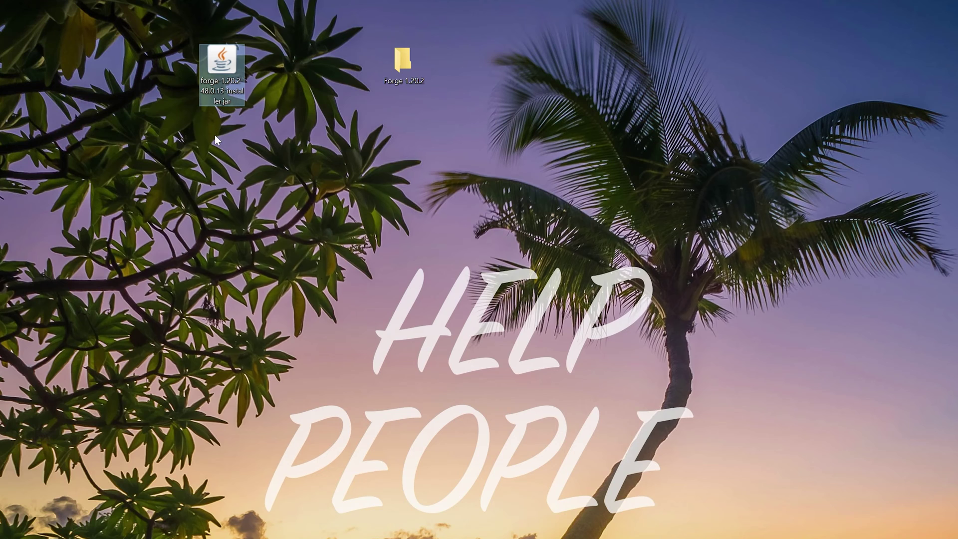
pyautogui.rightClick(212, 57)
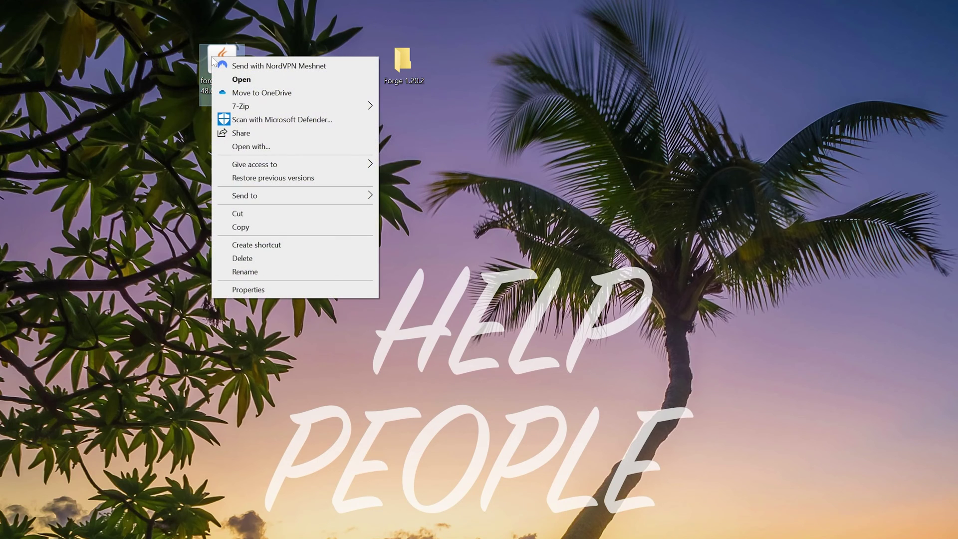
pyautogui.click(269, 144)
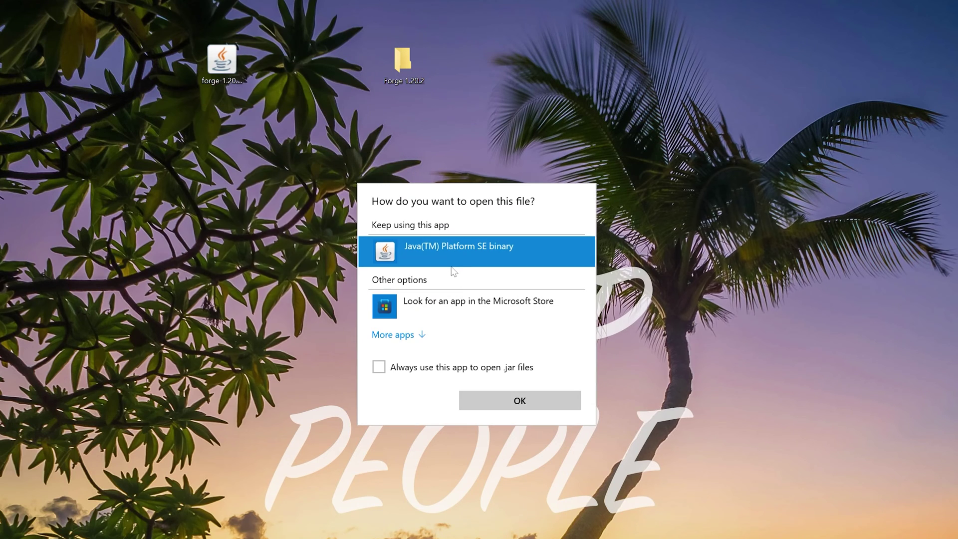
pyautogui.click(545, 401)
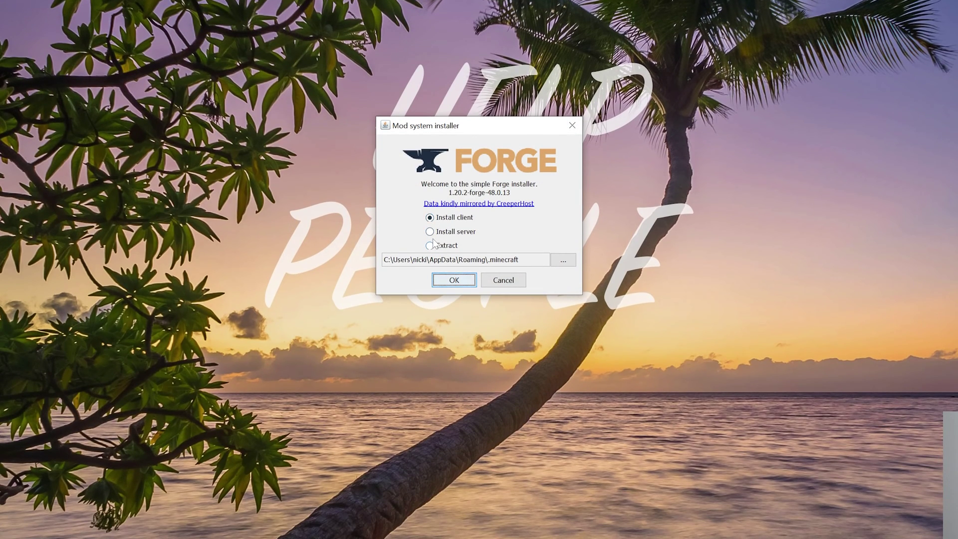
# Install the Forge server into the Forge 1.20.2 folder on the desktop and close the finished installer
pyautogui.click(430, 232)
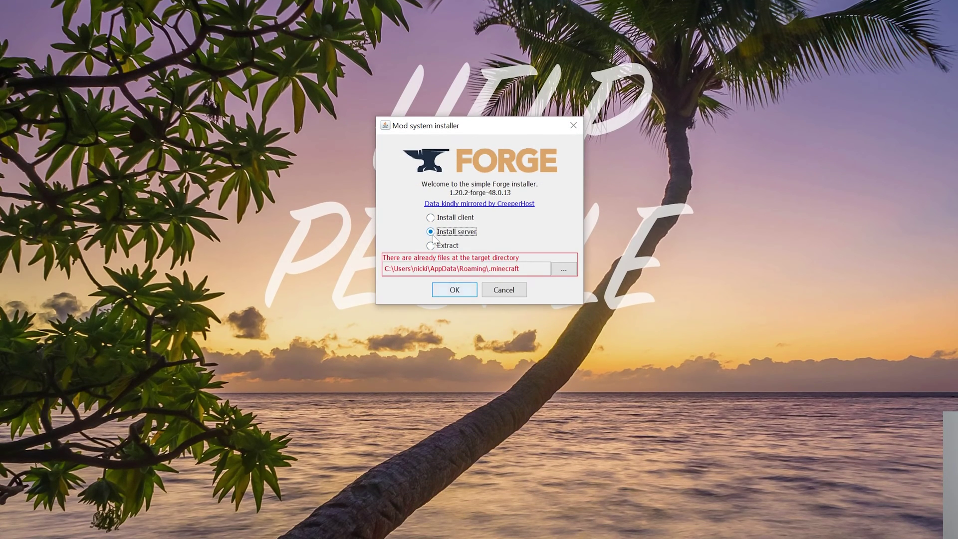
pyautogui.click(569, 275)
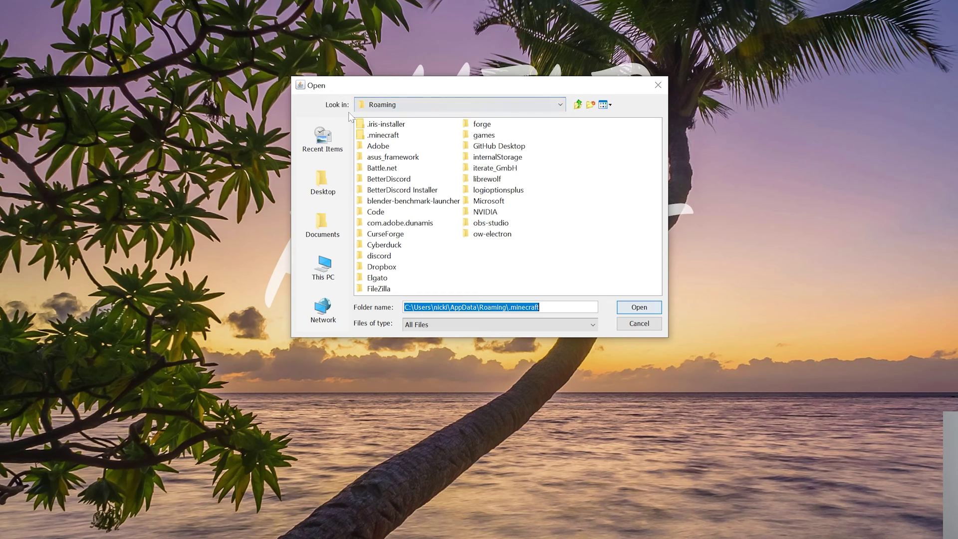
pyautogui.click(324, 173)
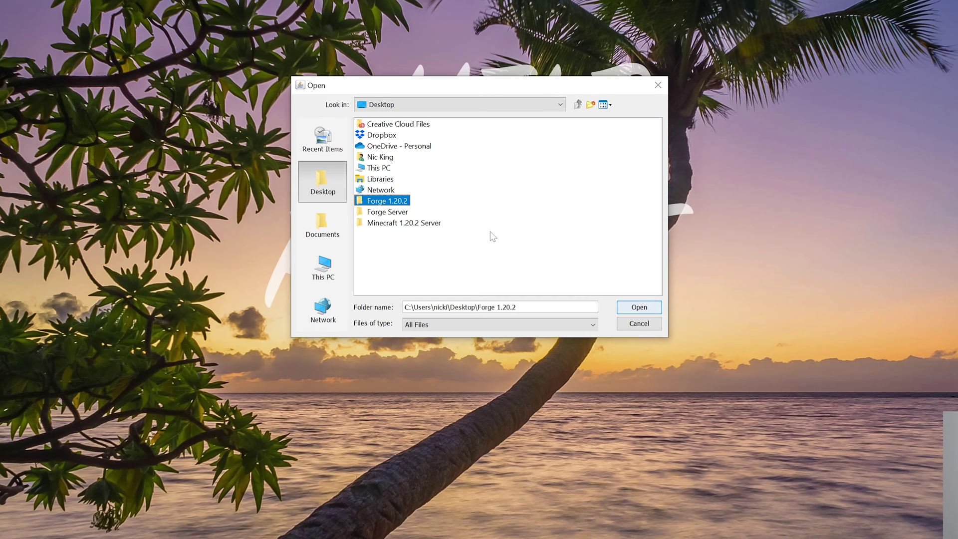
pyautogui.click(633, 308)
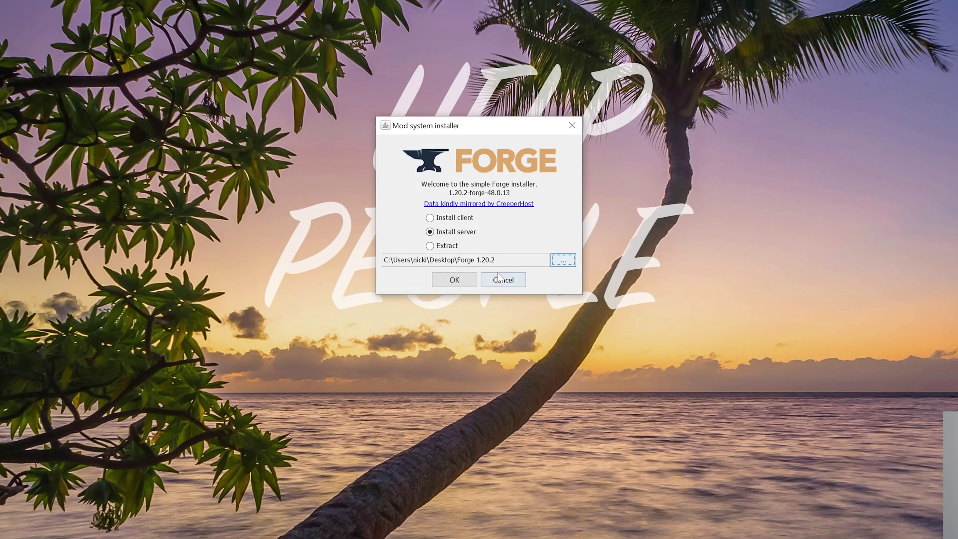
pyautogui.click(454, 280)
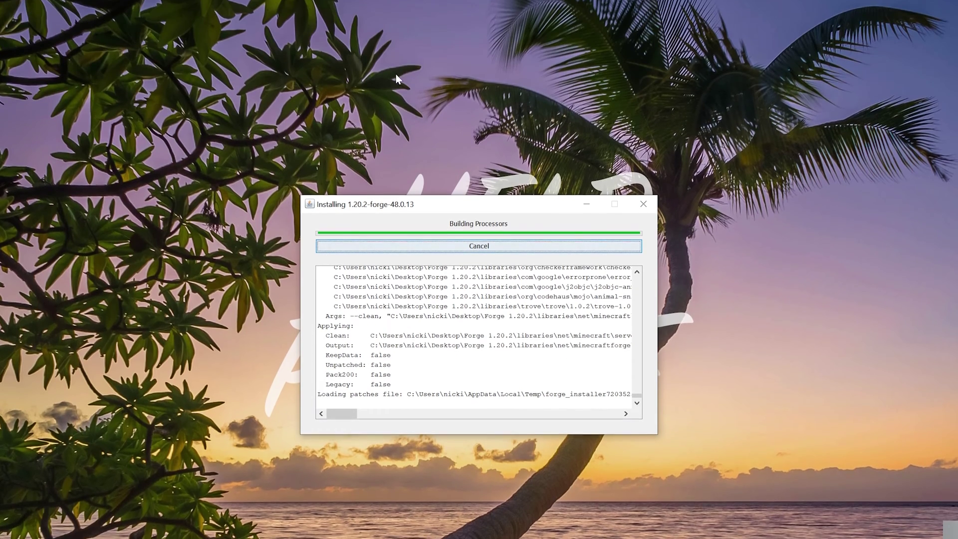
pyautogui.click(402, 54)
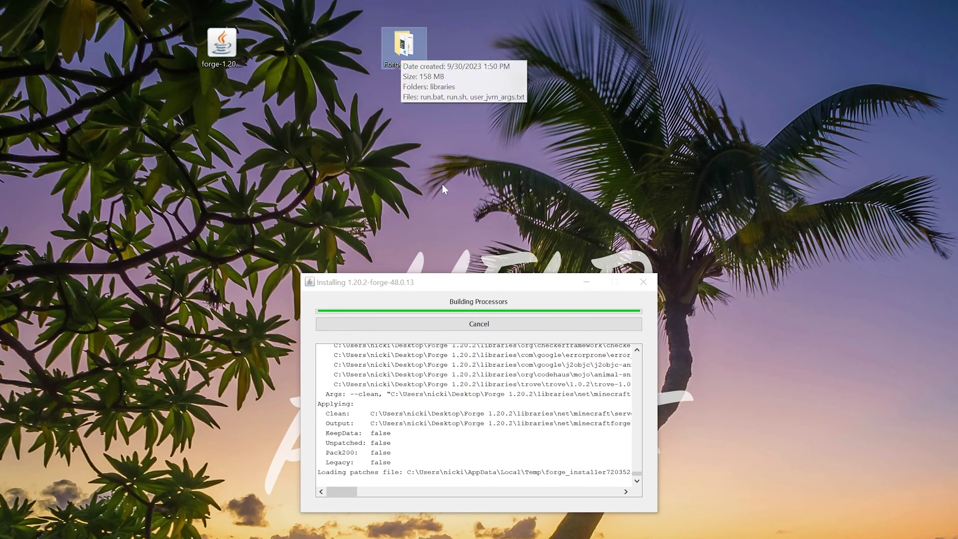
pyautogui.click(448, 205)
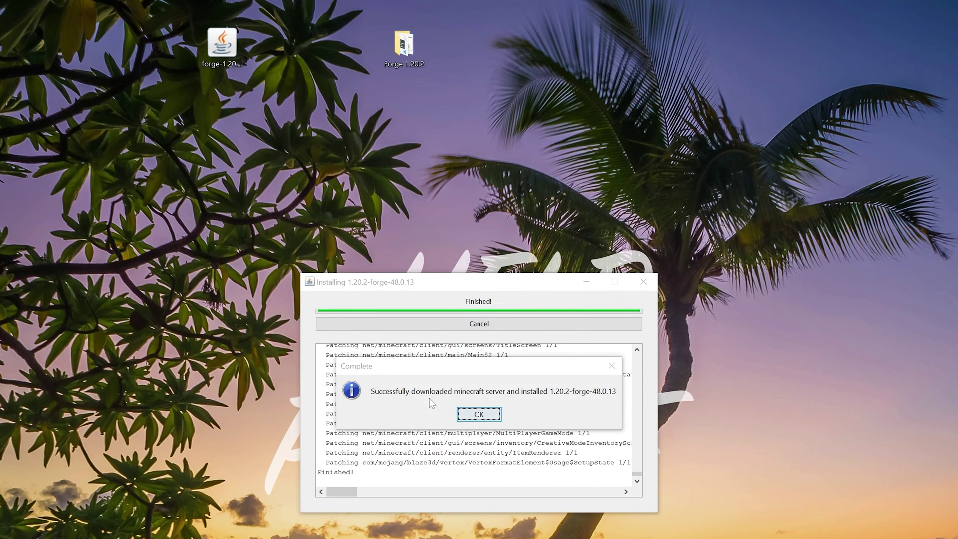
pyautogui.click(472, 417)
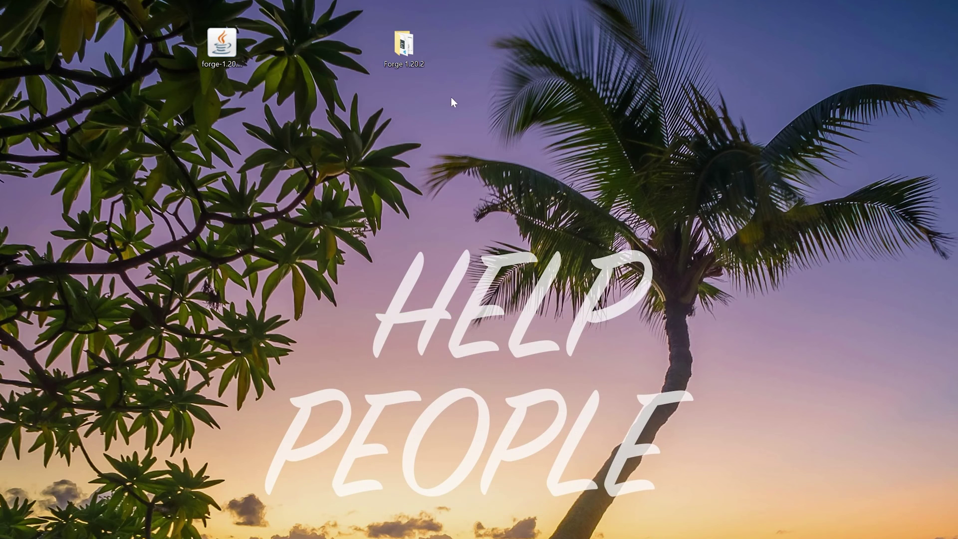
# Launch run.bat from the desktop Forge 1.20.2 folder to generate the server files, and dismiss its console window
pyautogui.doubleClick(405, 51)
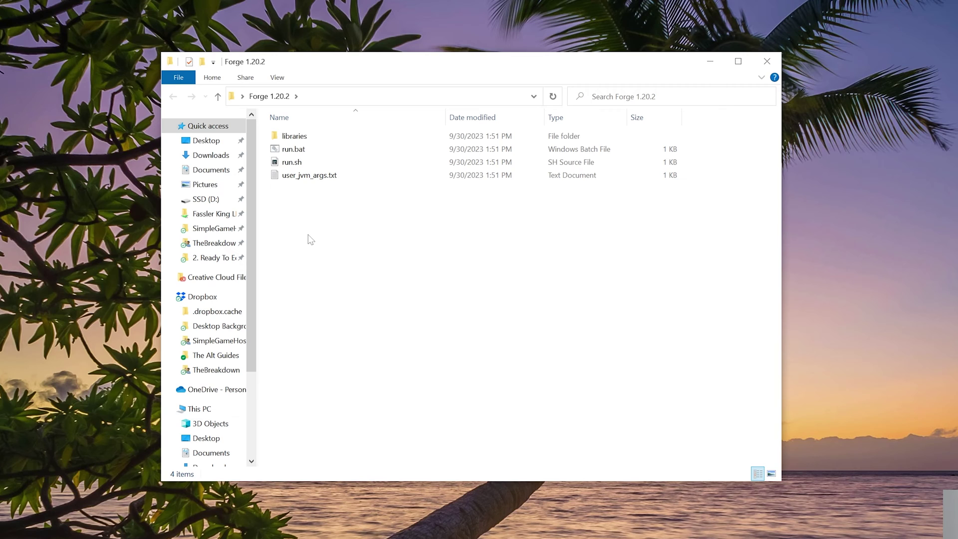
pyautogui.doubleClick(293, 149)
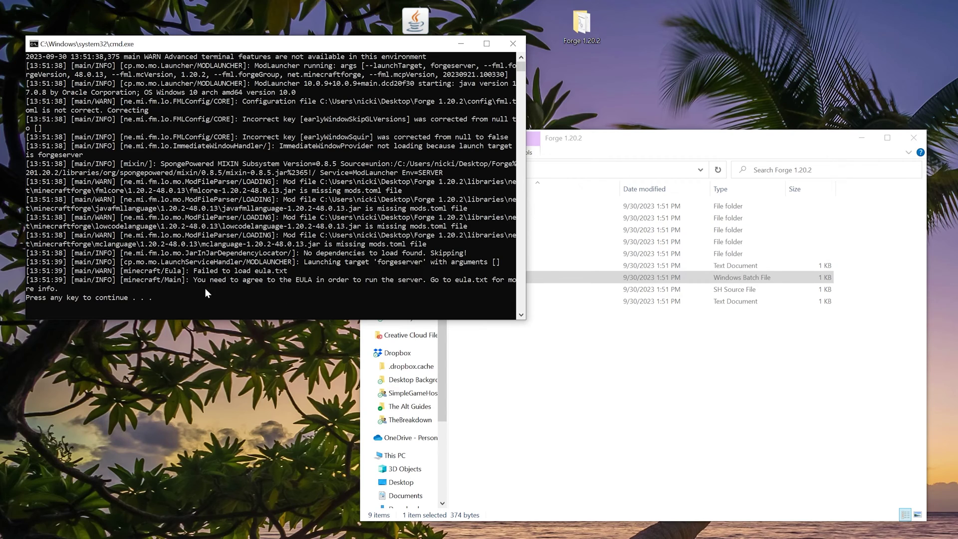
pyautogui.click(143, 281)
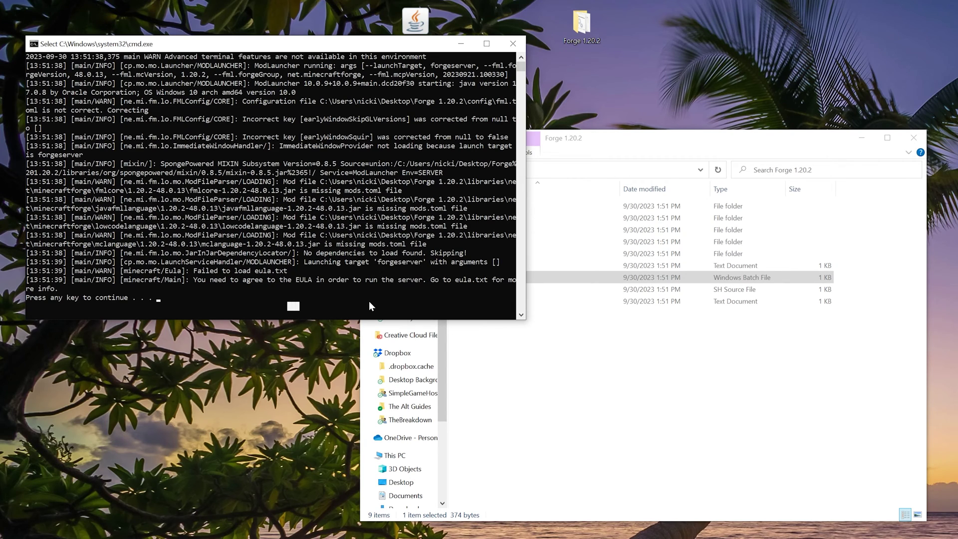
pyautogui.press('Return')
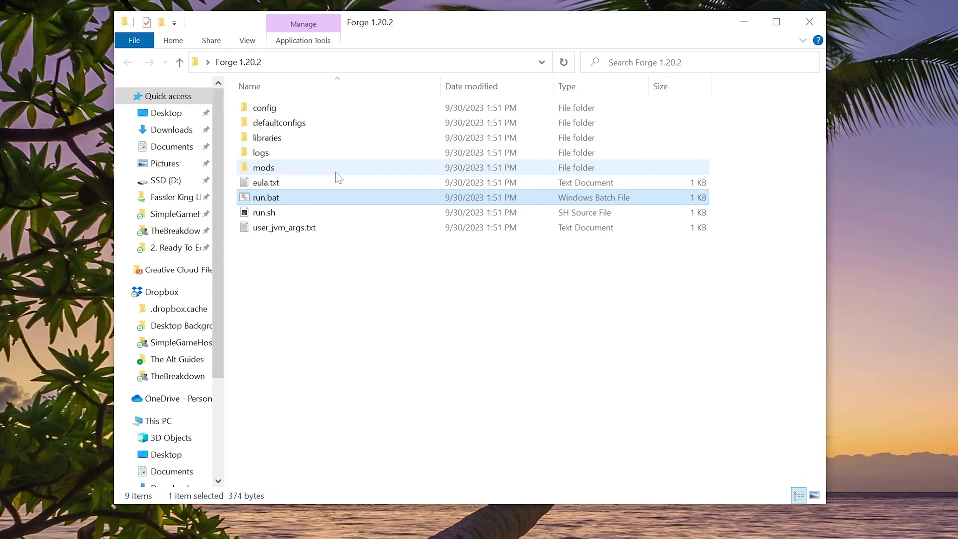
# Change the setting in eula.txt to eula=true, then save and close the file
pyautogui.click(274, 184)
pyautogui.doubleClick(286, 183)
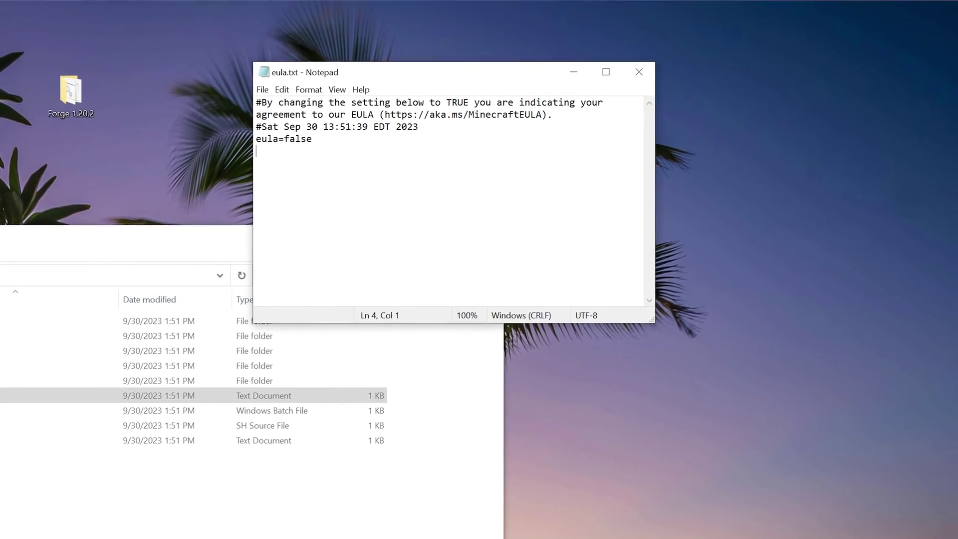
pyautogui.moveTo(321, 134); pyautogui.dragTo(294, 133)
pyautogui.write('true')
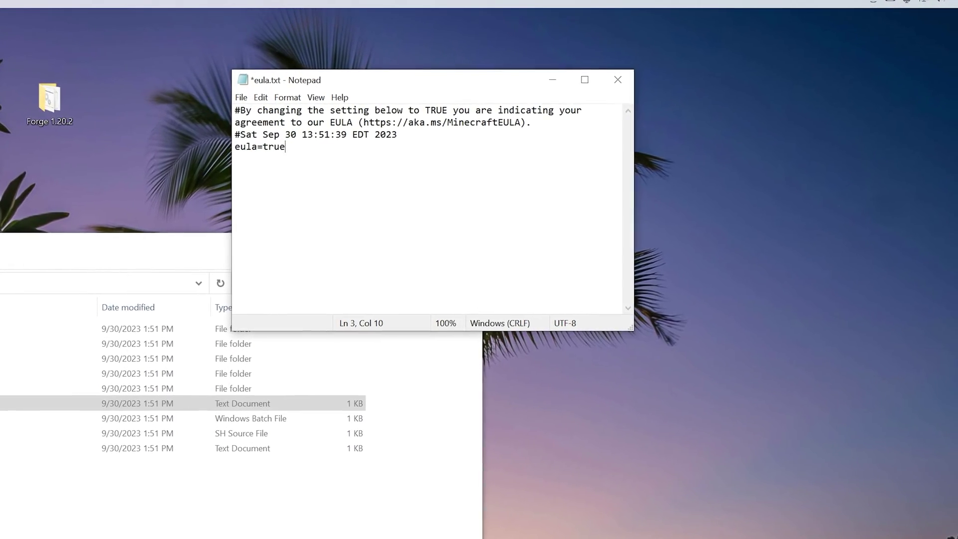
pyautogui.click(241, 91)
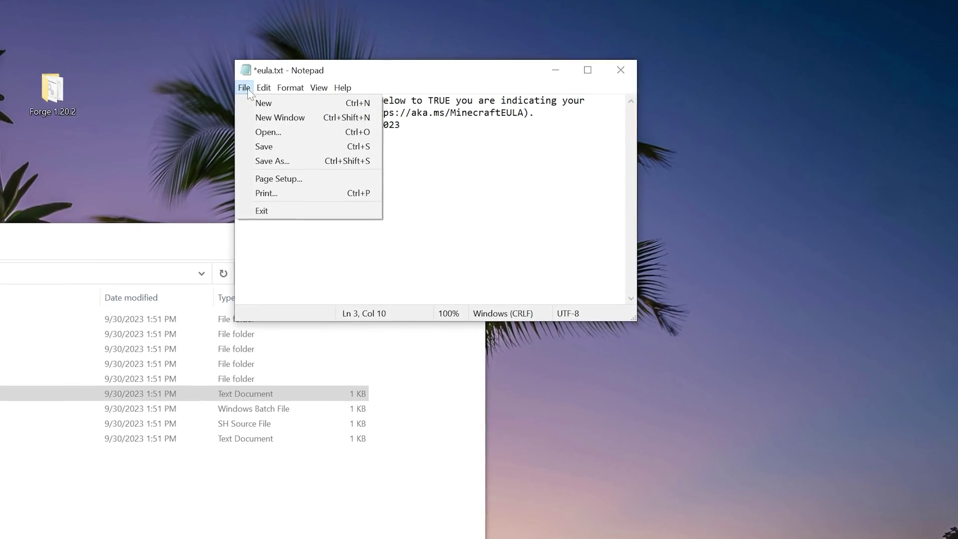
pyautogui.click(259, 150)
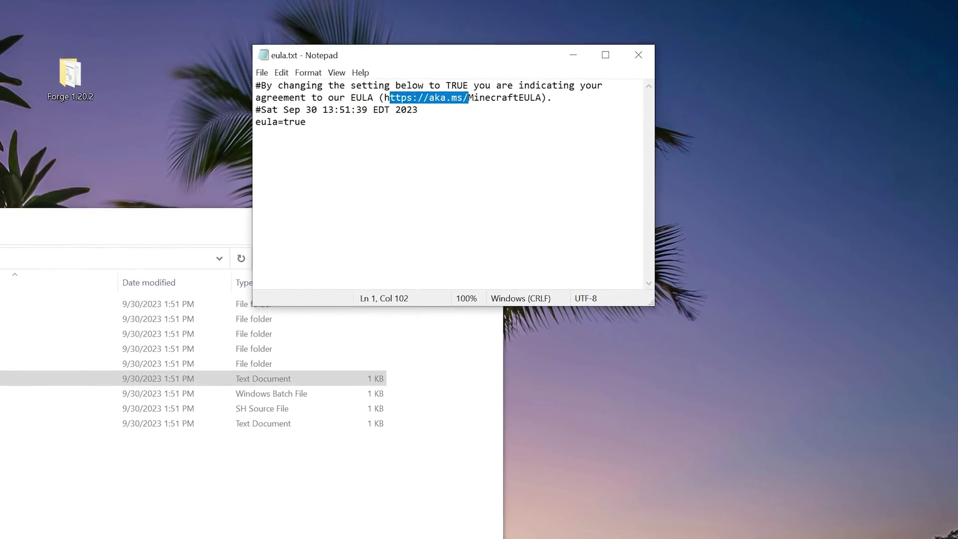
pyautogui.click(647, 49)
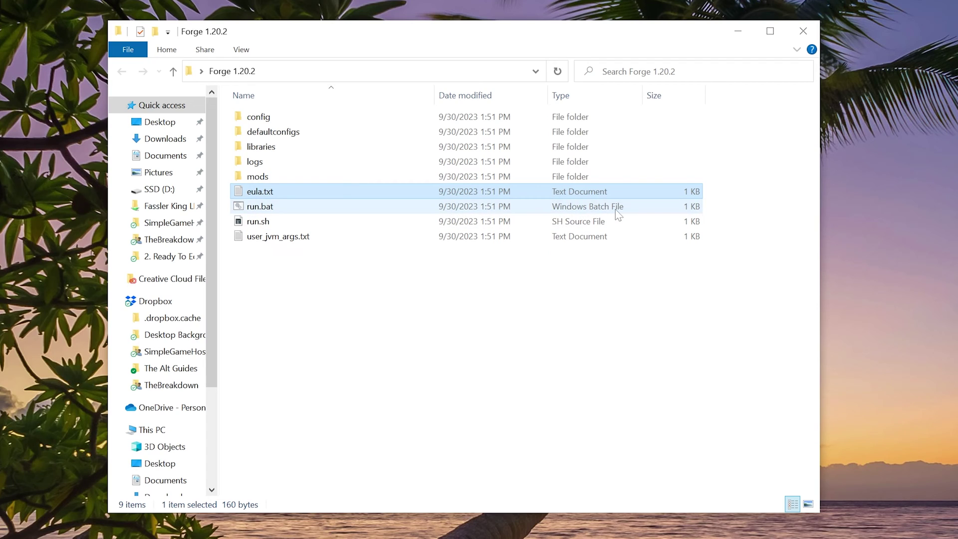
# Hide file name extensions in File Explorer and show them again
pyautogui.click(235, 52)
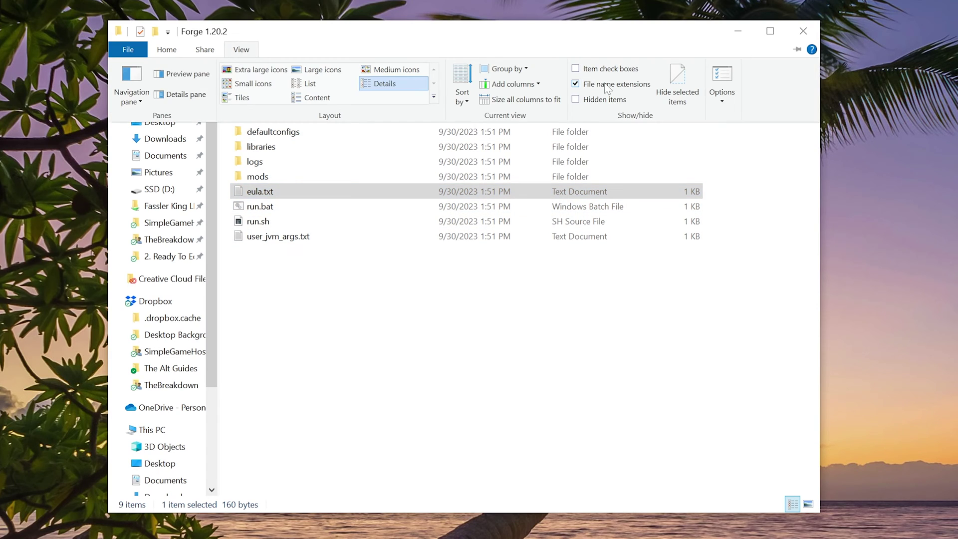
pyautogui.click(606, 85)
pyautogui.click(245, 50)
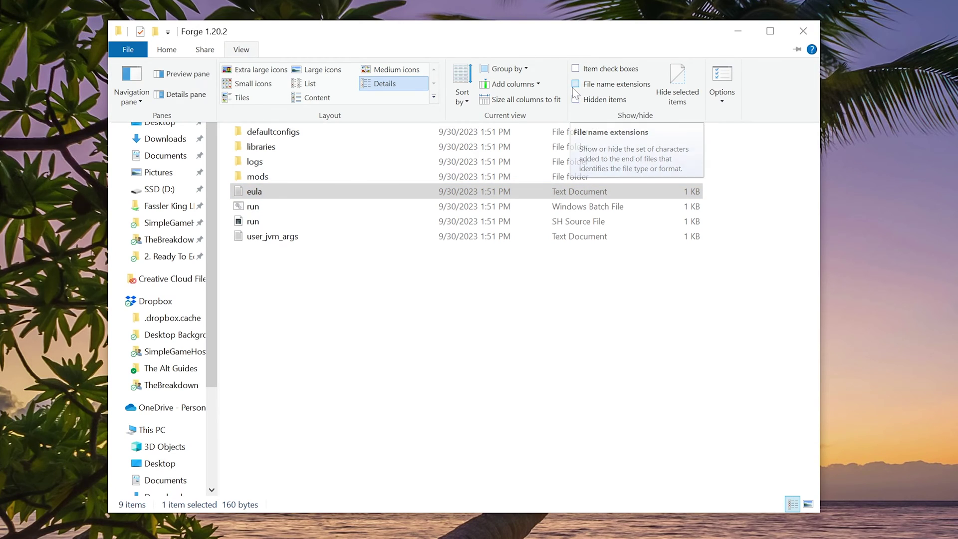
pyautogui.click(594, 85)
# Start the Forge server by running run.bat in the Forge 1.20.2 folder
pyautogui.click(270, 207)
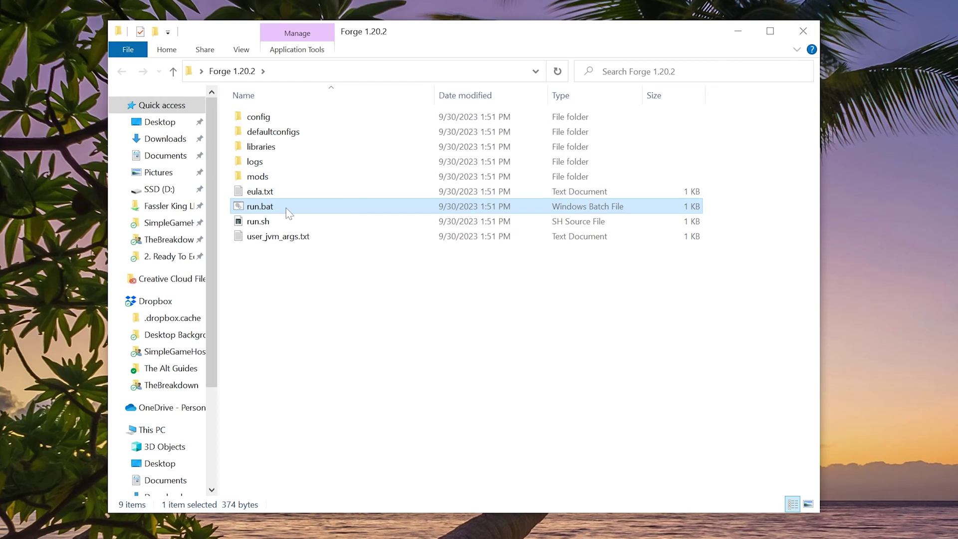
pyautogui.doubleClick(286, 208)
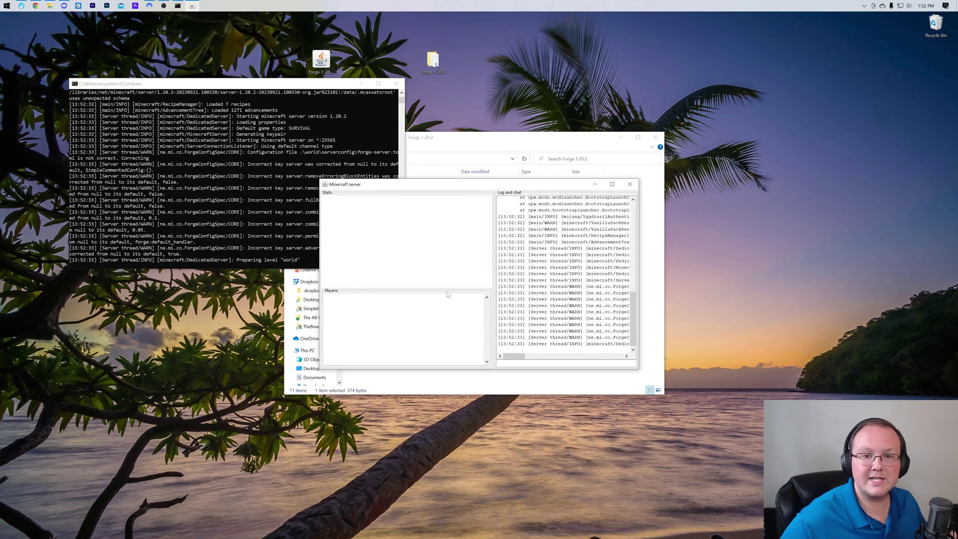
# Open the Minecraft Launcher, edit the forge installation to use a 2560 × 1440 resolution, and save it
pyautogui.click(7, 6)
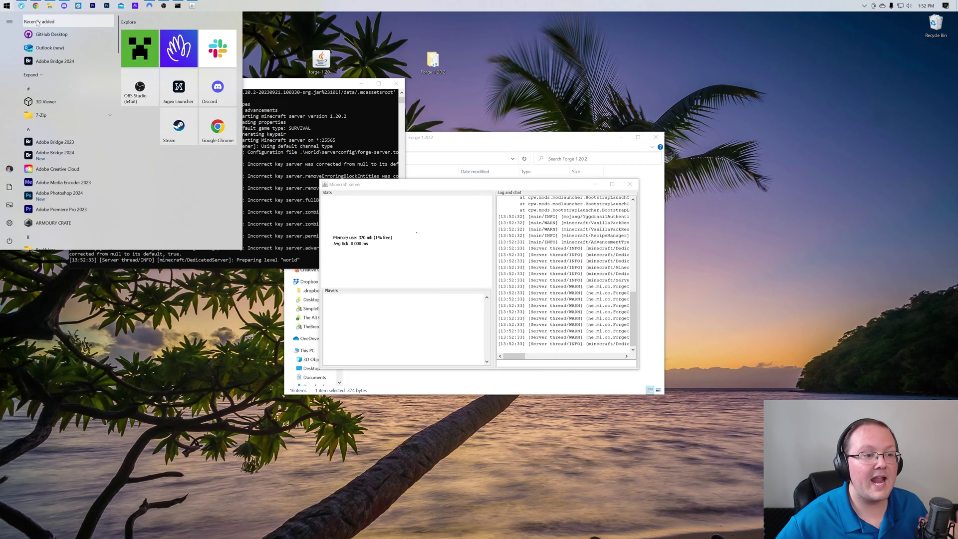
pyautogui.click(130, 48)
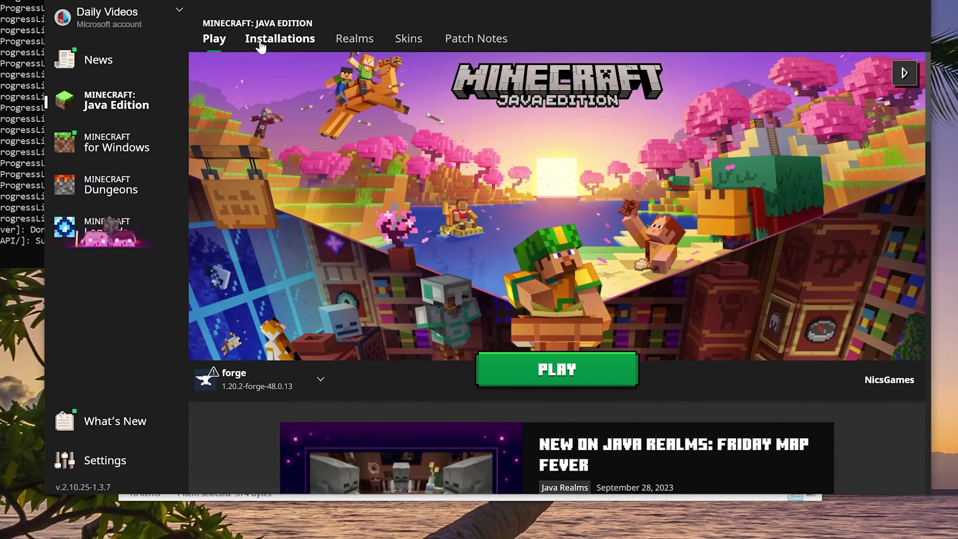
pyautogui.click(372, 144)
pyautogui.click(853, 175)
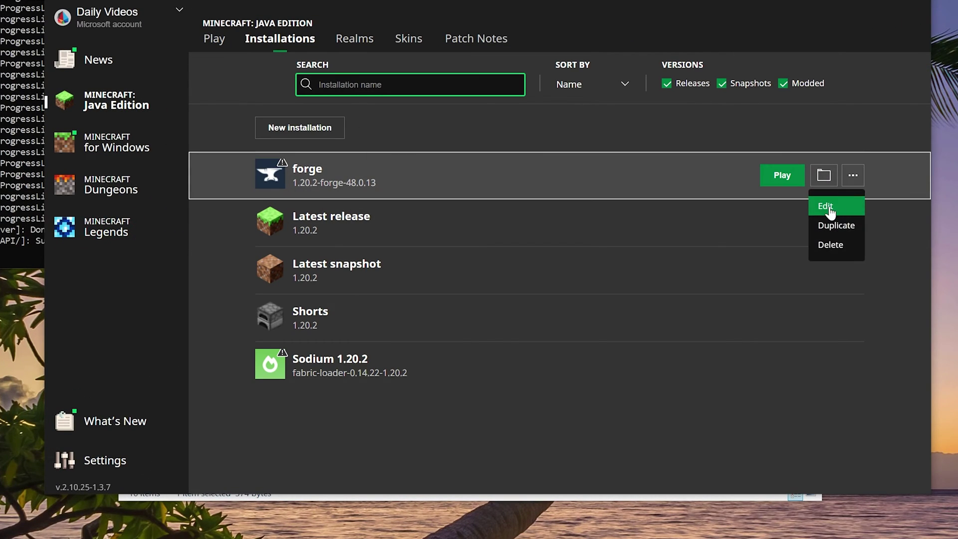
pyautogui.click(831, 210)
pyautogui.click(356, 324)
pyautogui.click(378, 296)
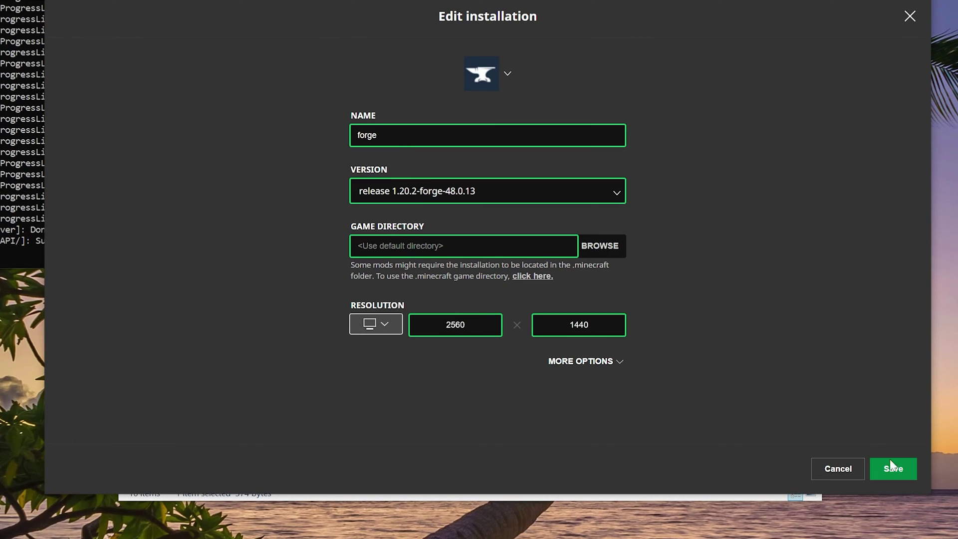
pyautogui.click(892, 469)
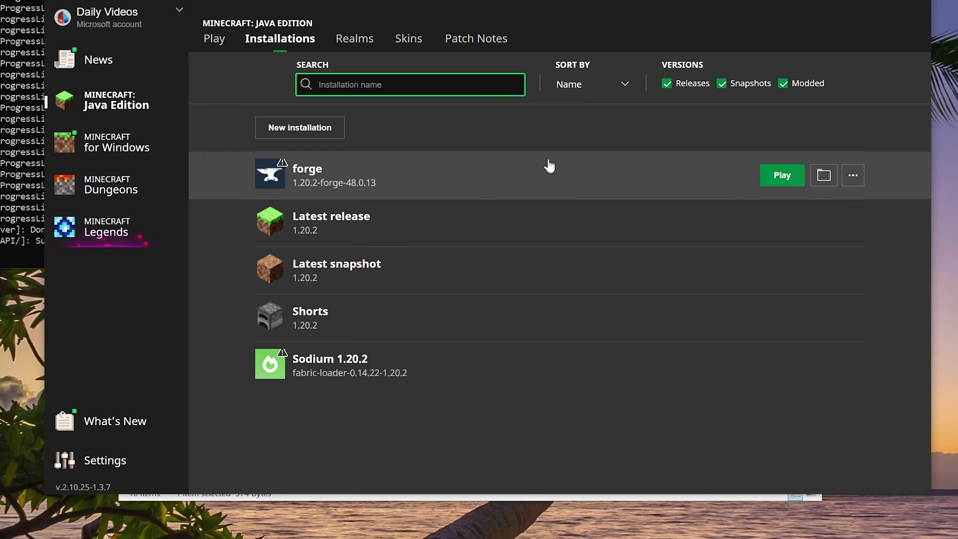
# Play the forge installation, accept the modified-game warning, and arrange the console, server and game windows side by side
pyautogui.click(766, 179)
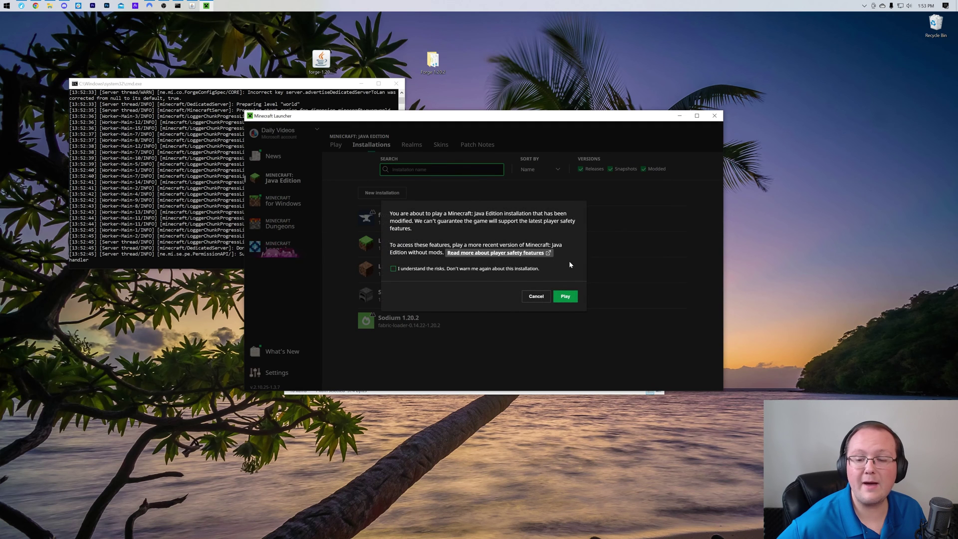
pyautogui.click(564, 296)
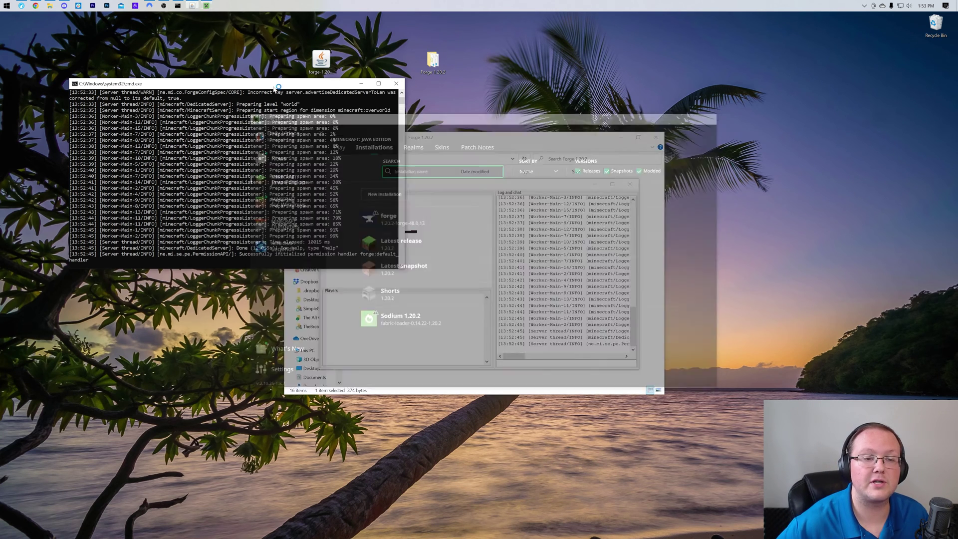
pyautogui.moveTo(278, 86); pyautogui.dragTo(210, 69)
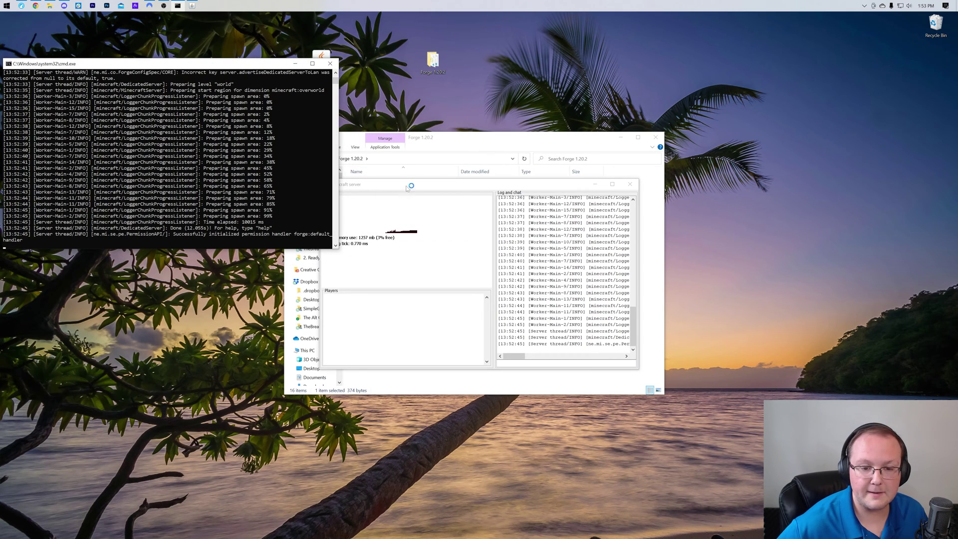
pyautogui.moveTo(406, 188); pyautogui.dragTo(91, 254)
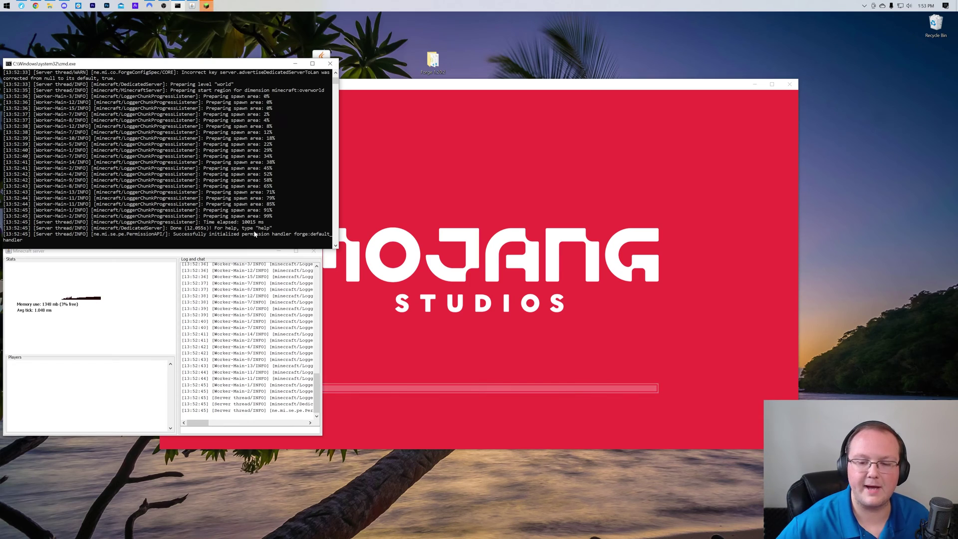
pyautogui.click(439, 97)
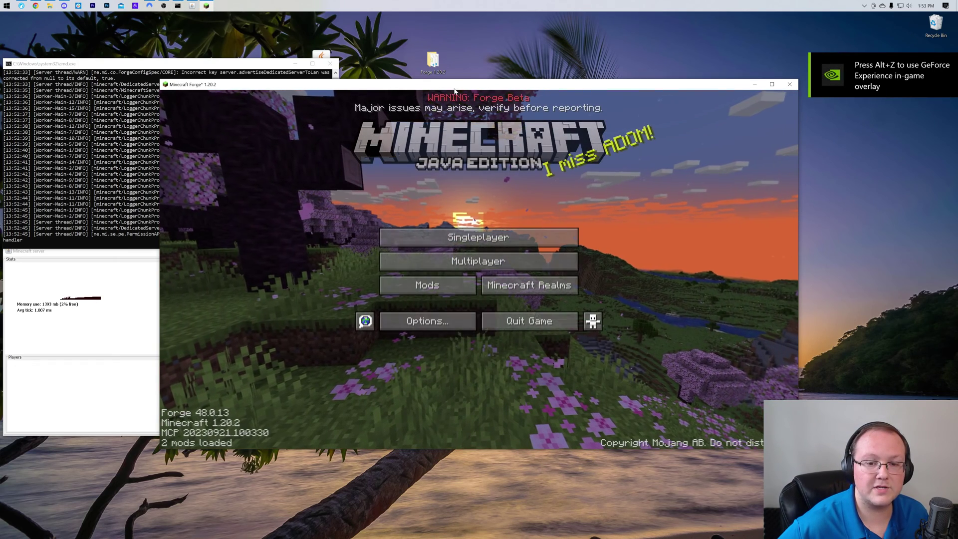
pyautogui.moveTo(439, 90); pyautogui.dragTo(507, 72)
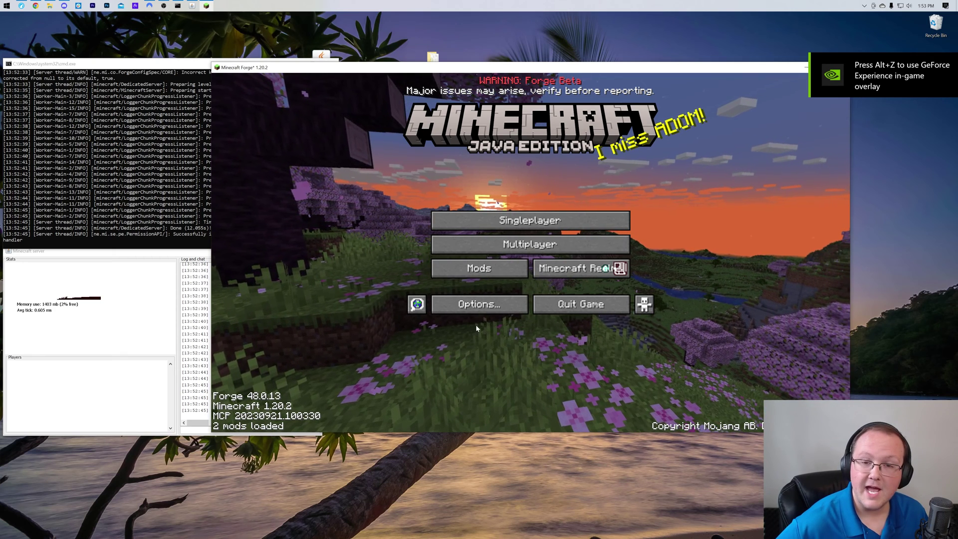
# Add a multiplayer server named Local Connection with the address localhost
pyautogui.click(515, 255)
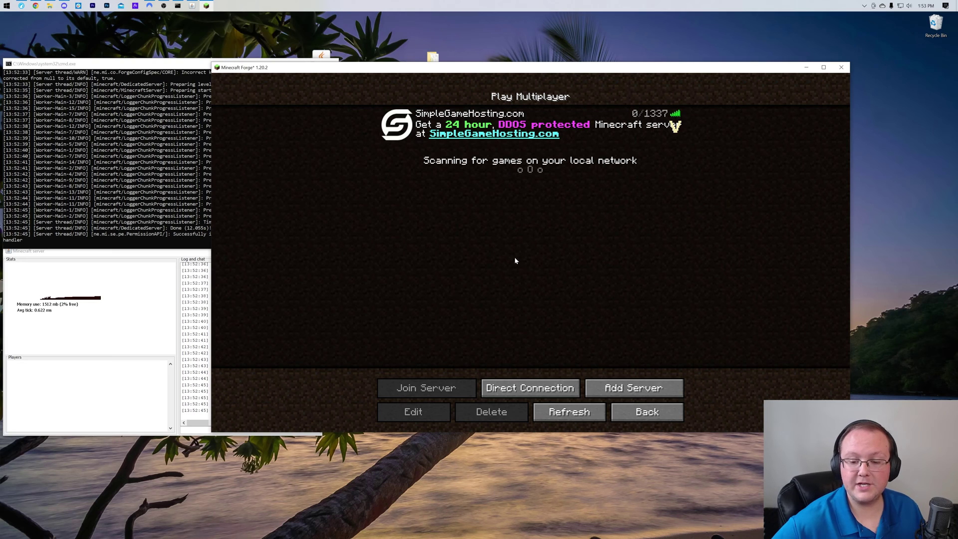
pyautogui.click(607, 390)
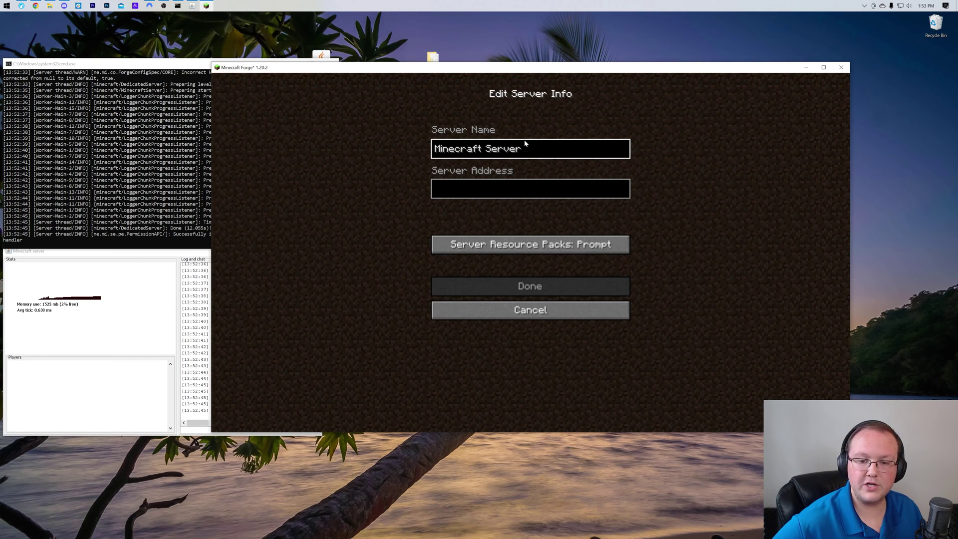
pyautogui.hotkey('ctrl', 'a')
pyautogui.write('Loc')
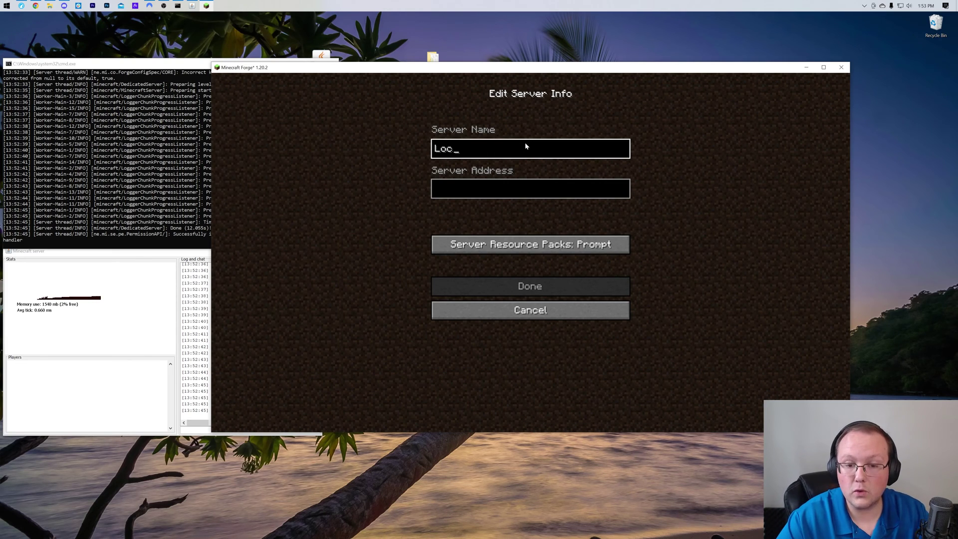
pyautogui.write('al Connection')
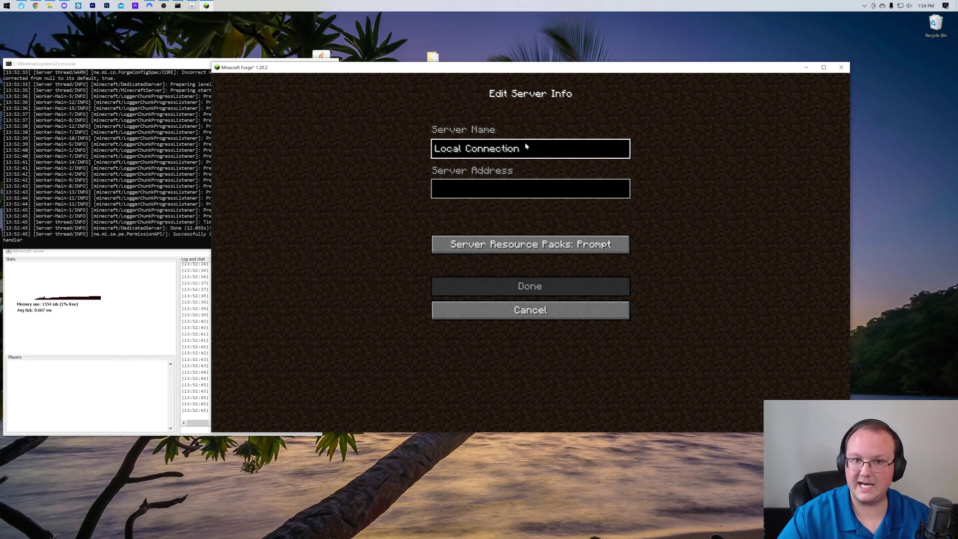
pyautogui.press('Tab')
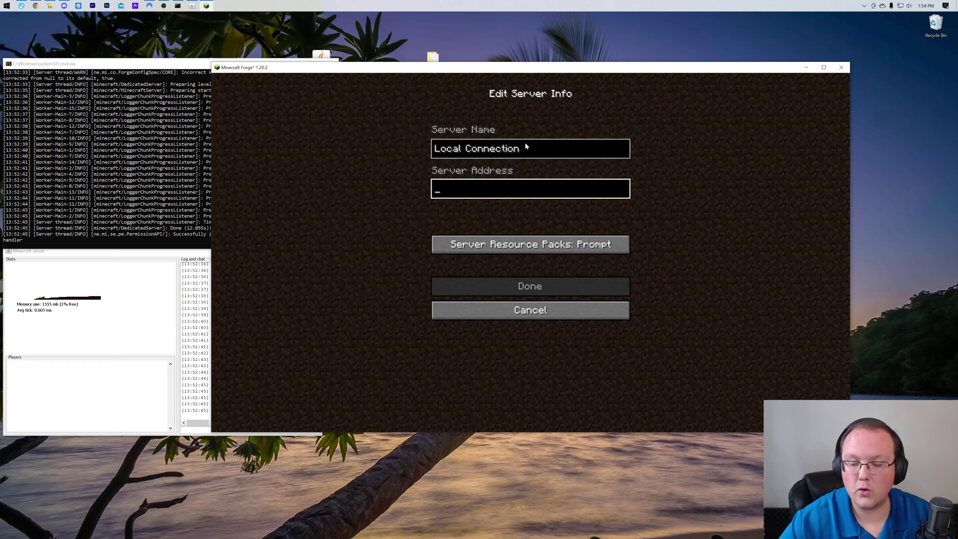
pyautogui.write('localhost')
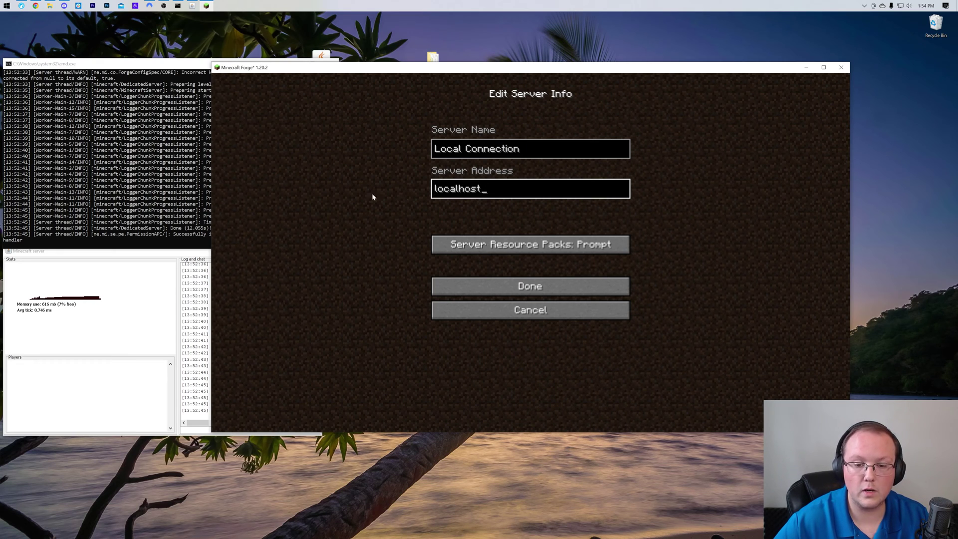
pyautogui.click(527, 293)
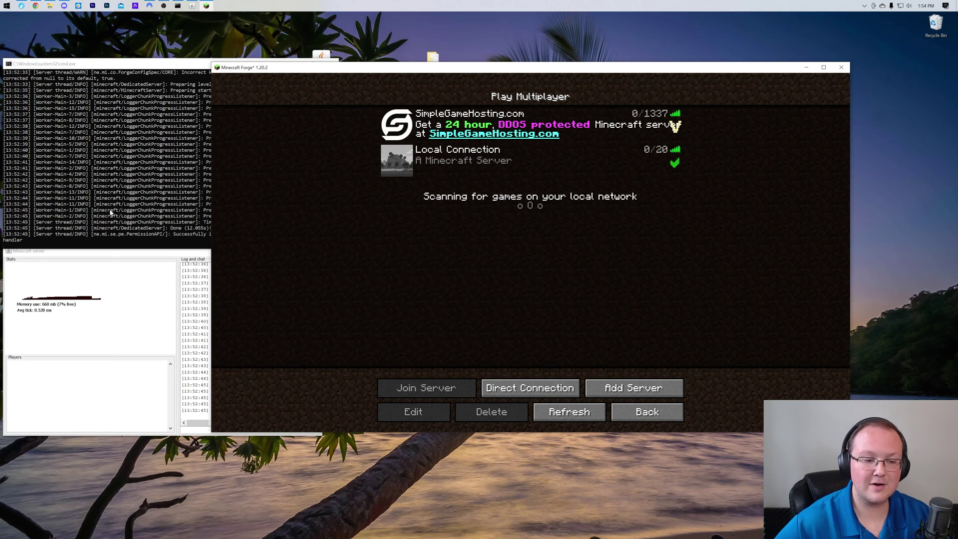
# Join the Local Connection server, bring up the server console while connecting, and return to the running game
pyautogui.doubleClick(462, 172)
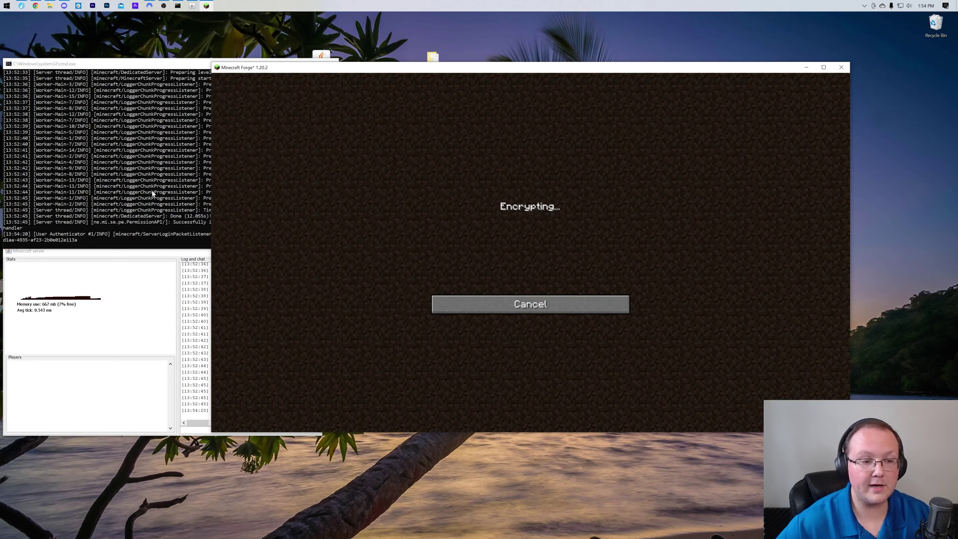
pyautogui.click(189, 222)
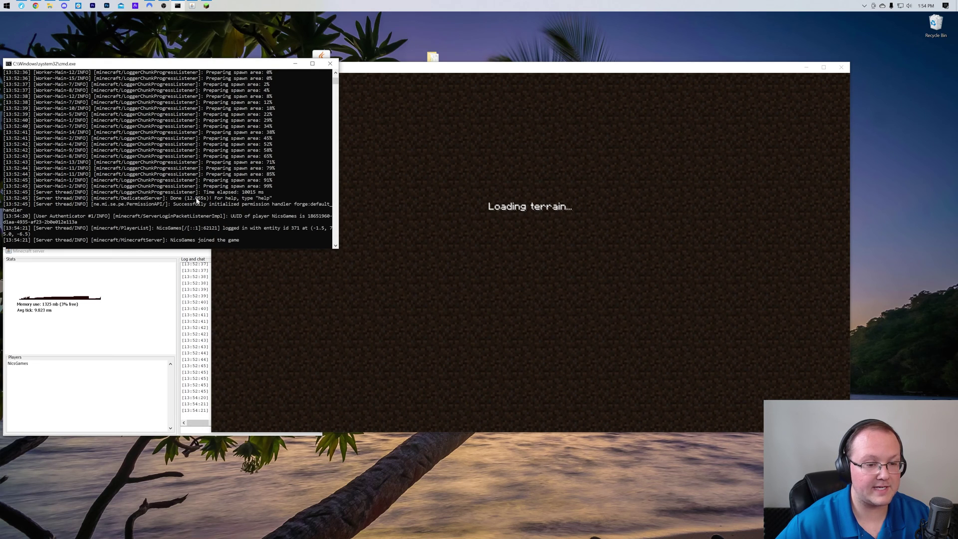
pyautogui.click(511, 353)
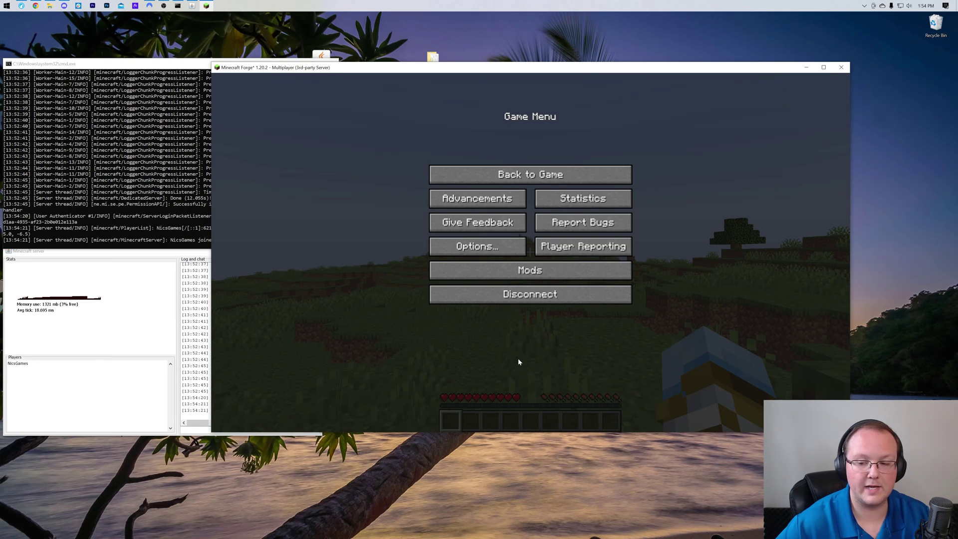
pyautogui.press('Escape')
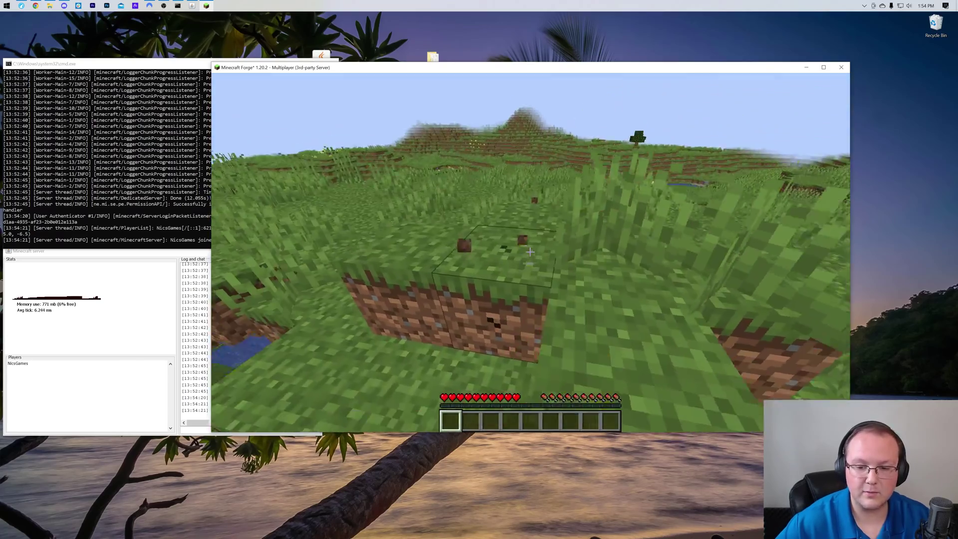
# Test the server world by digging up a dirt block, placing it back and walking across the grassland
pyautogui.moveTo(530, 252); pyautogui.dragTo(530, 252)
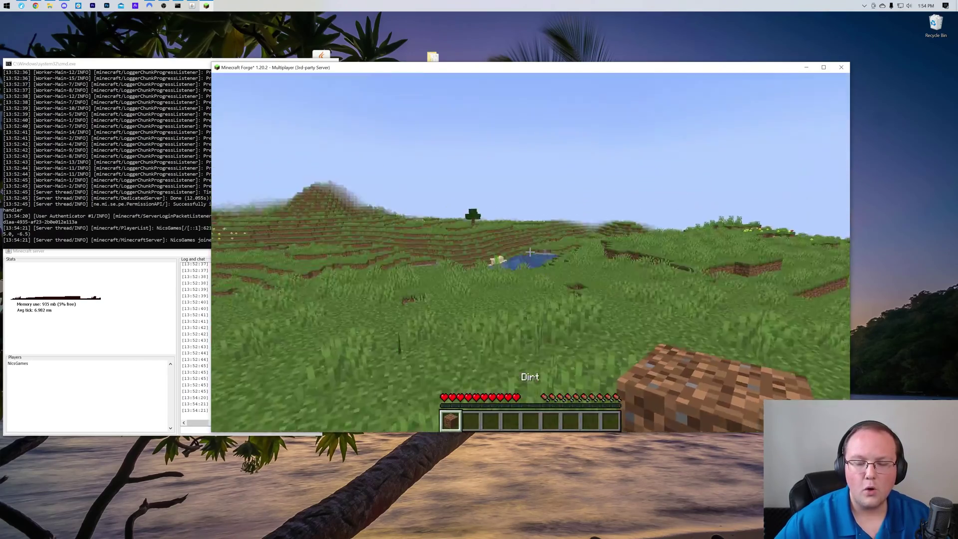
pyautogui.rightClick(530, 252)
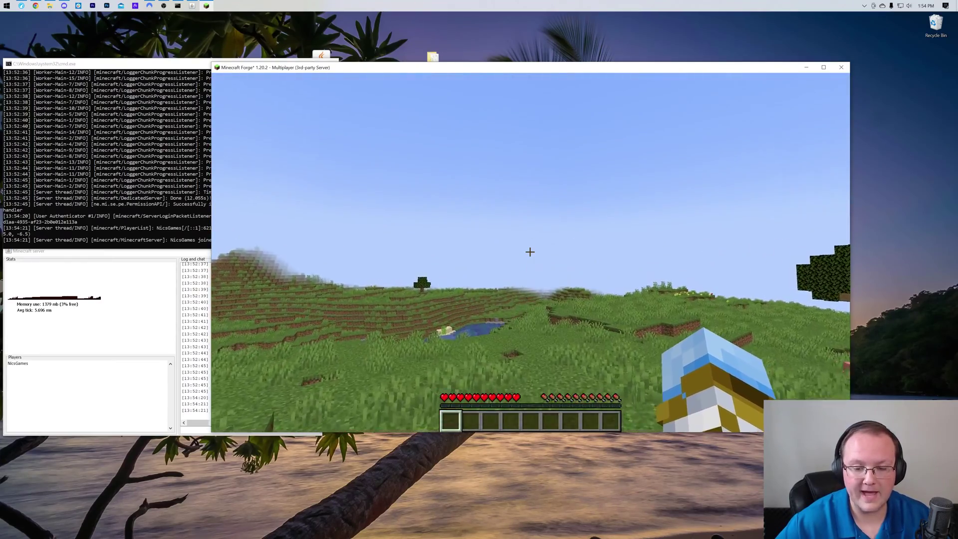
pyautogui.press('w')
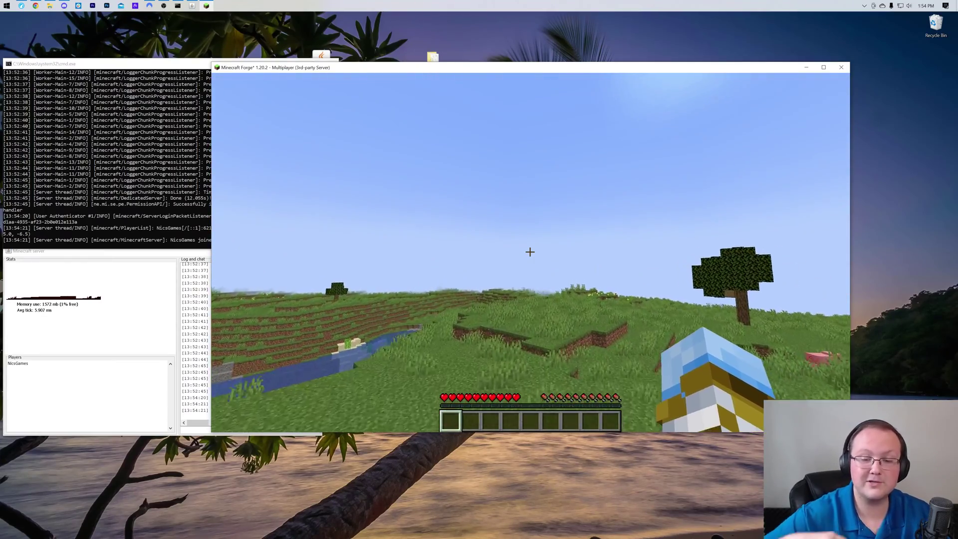
pyautogui.press('w')
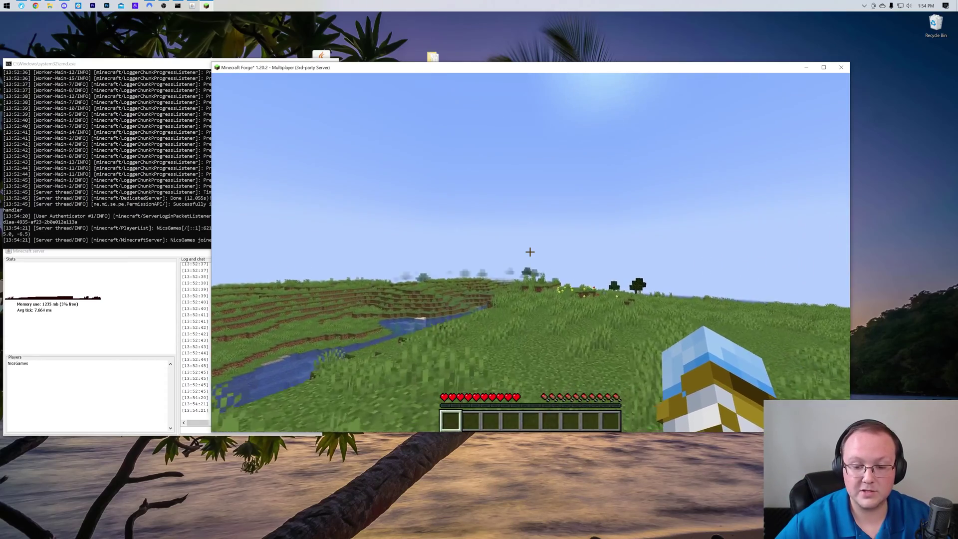
pyautogui.press('w')
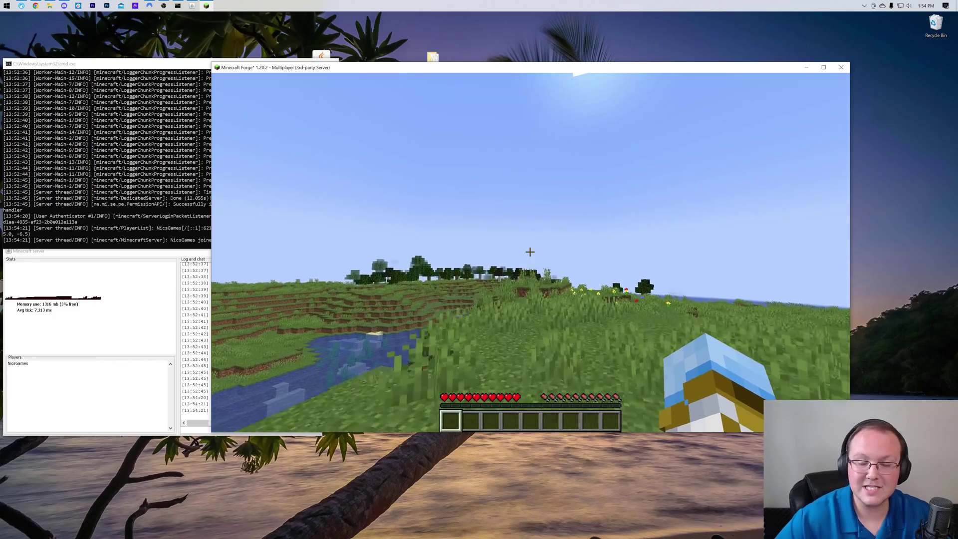
pyautogui.press('w')
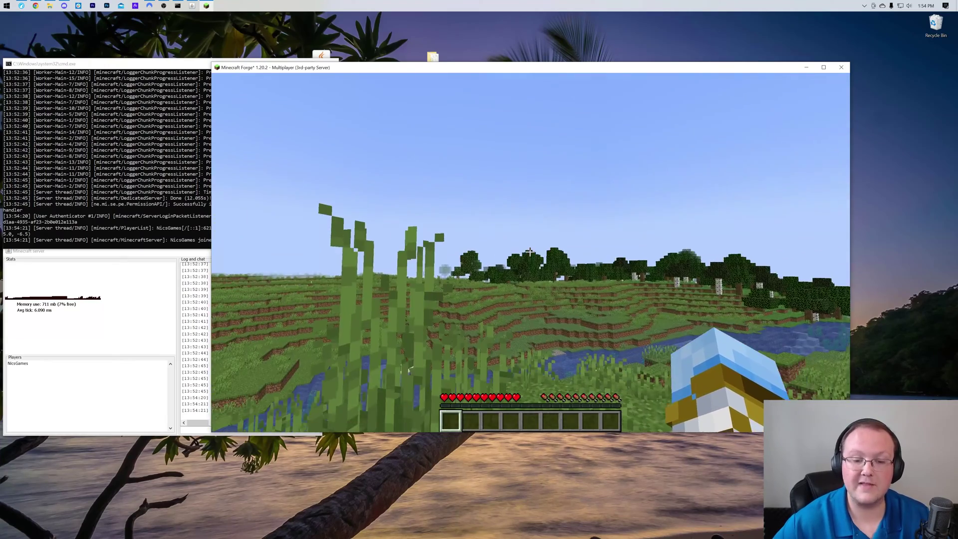
pyautogui.press('w')
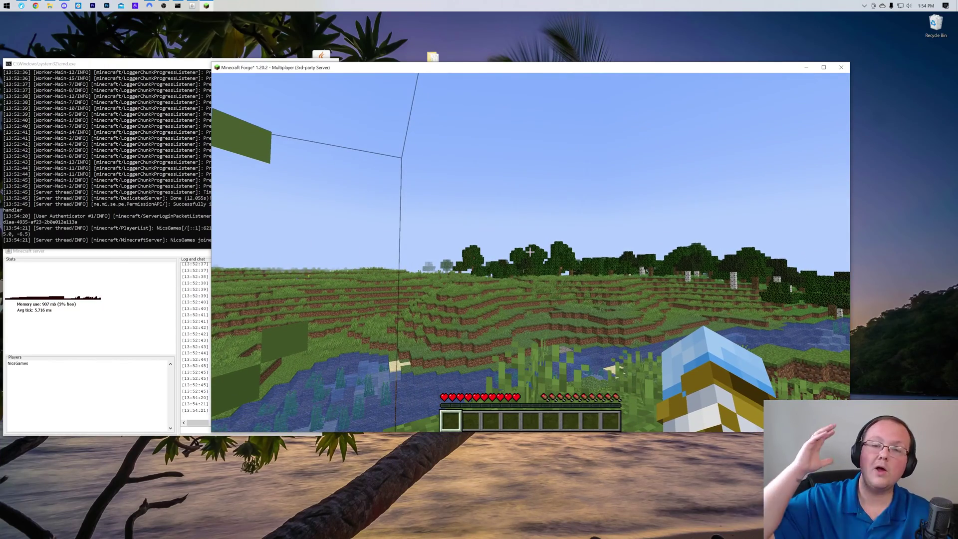
# Disconnect from the local server and close the Minecraft game window
pyautogui.press('Escape')
pyautogui.click(564, 293)
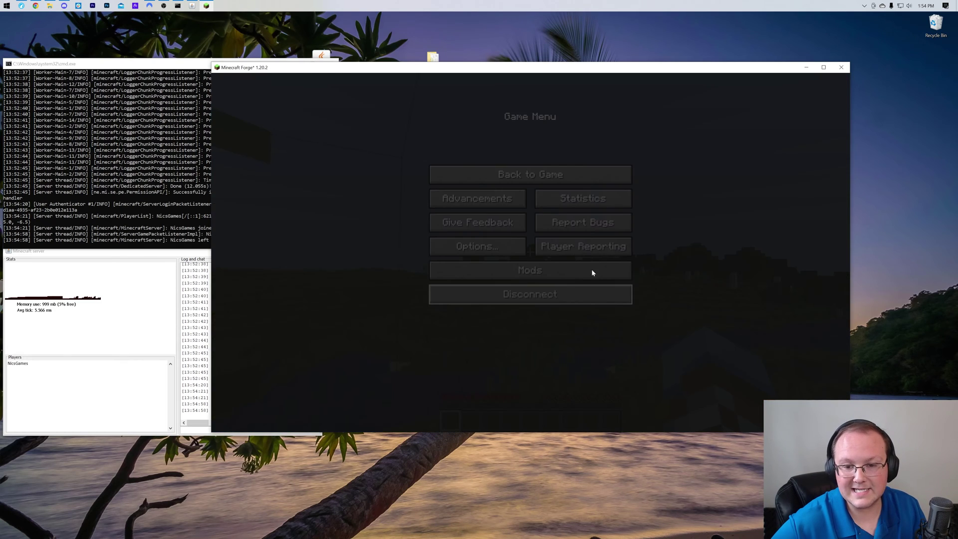
pyautogui.click(843, 66)
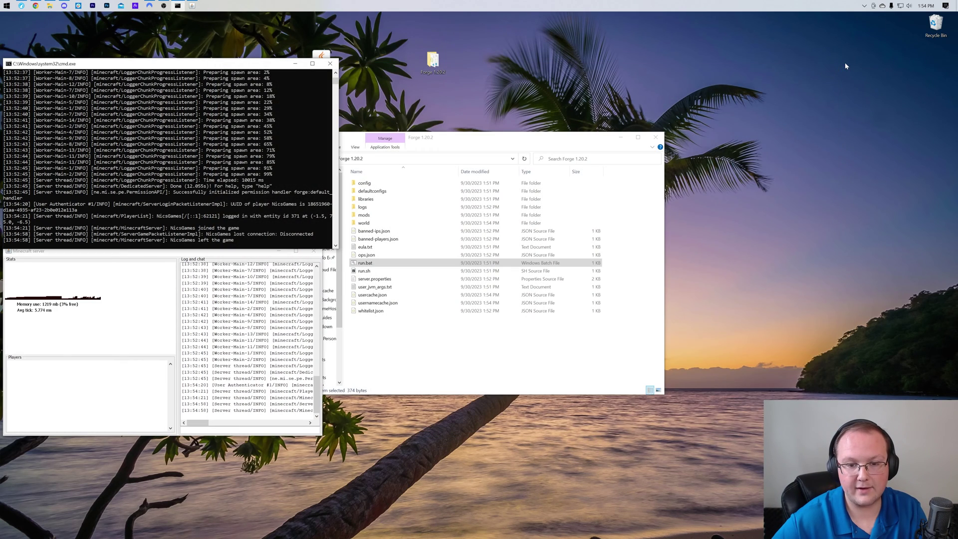
# Enter the stop command in the console without submitting it, and shut the server down with stop from the Minecraft server window
pyautogui.click(198, 85)
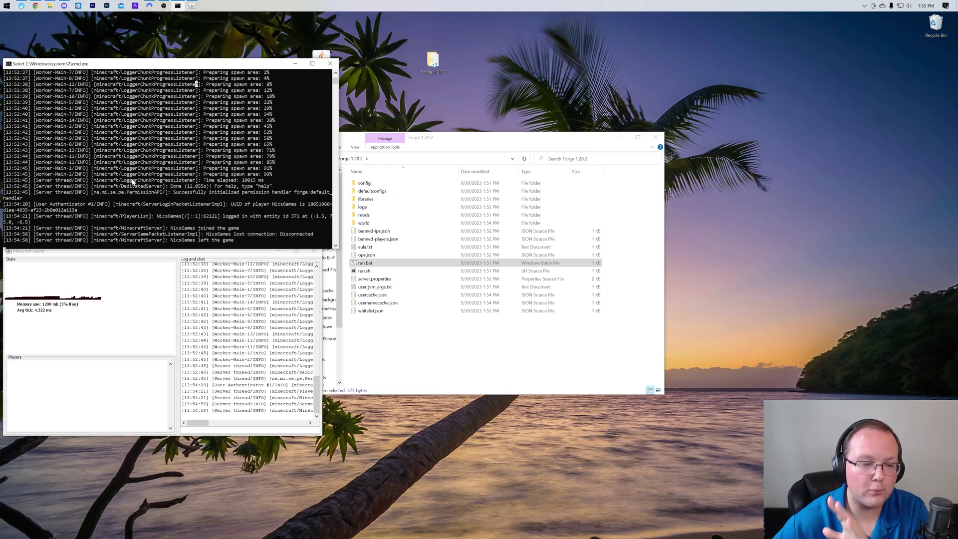
pyautogui.click(84, 245)
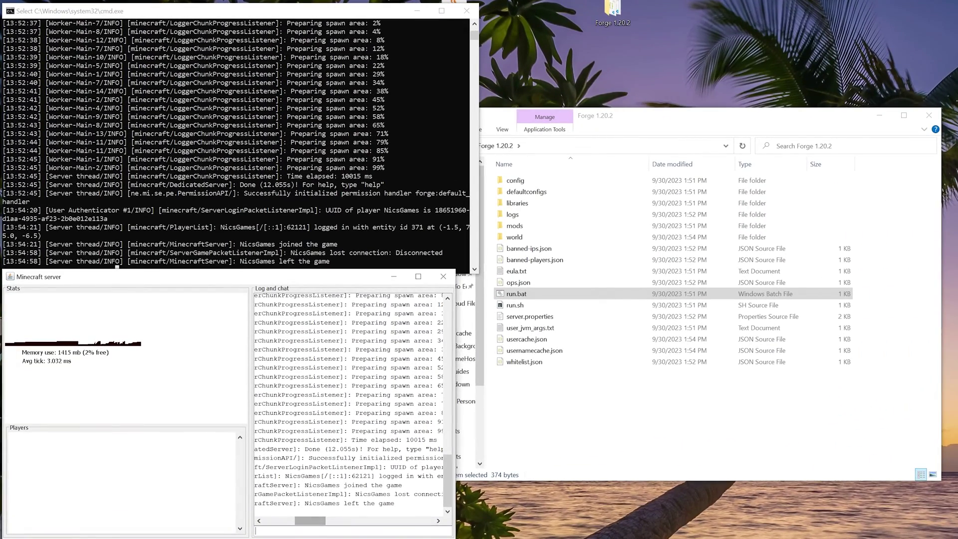
pyautogui.click(66, 228)
pyautogui.write('stop')
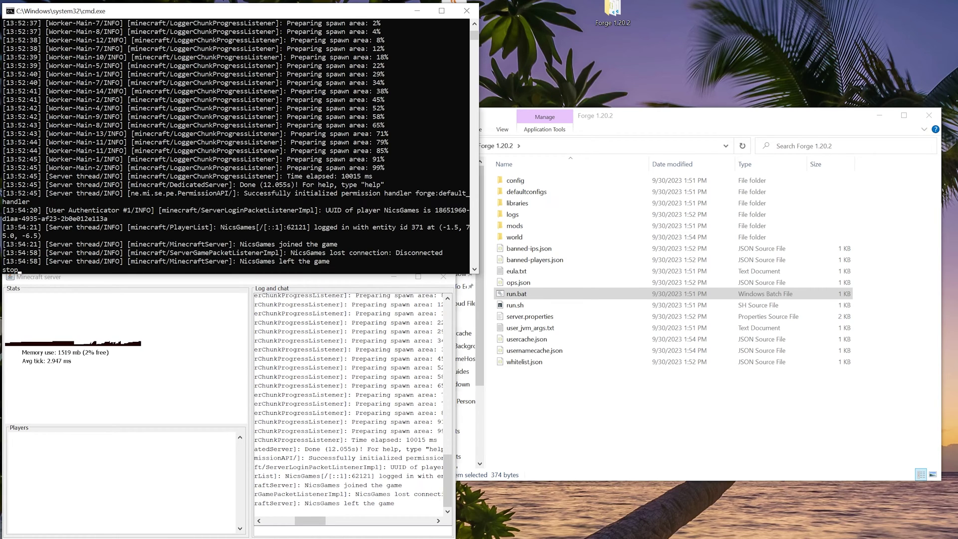
pyautogui.click(253, 528)
pyautogui.write('stop')
pyautogui.press('Return')
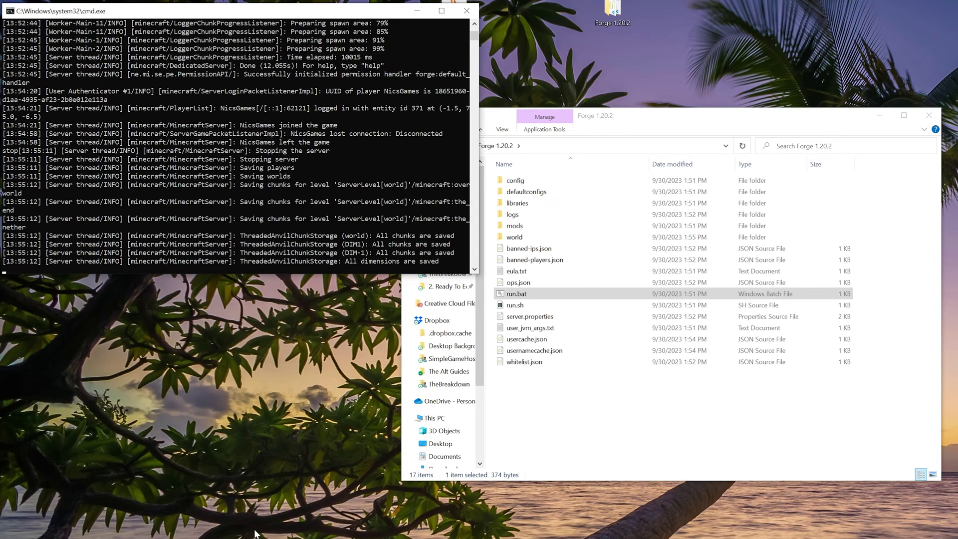
# Close the stopped server console and the Forge 1.20.2 folder window, and move the Forge installer from the desktop to the Recycle Bin
pyautogui.press('Return')
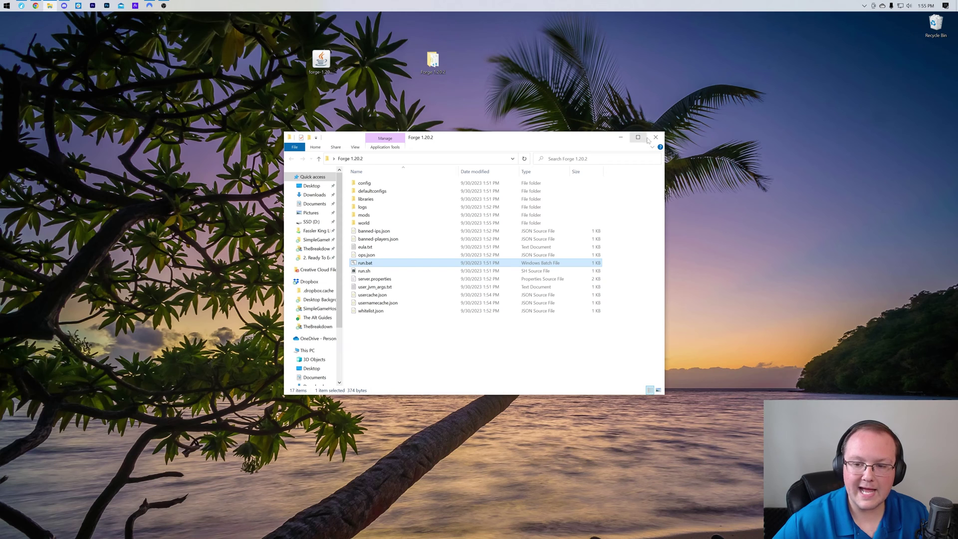
pyautogui.click(655, 137)
pyautogui.moveTo(320, 58); pyautogui.dragTo(936, 25)
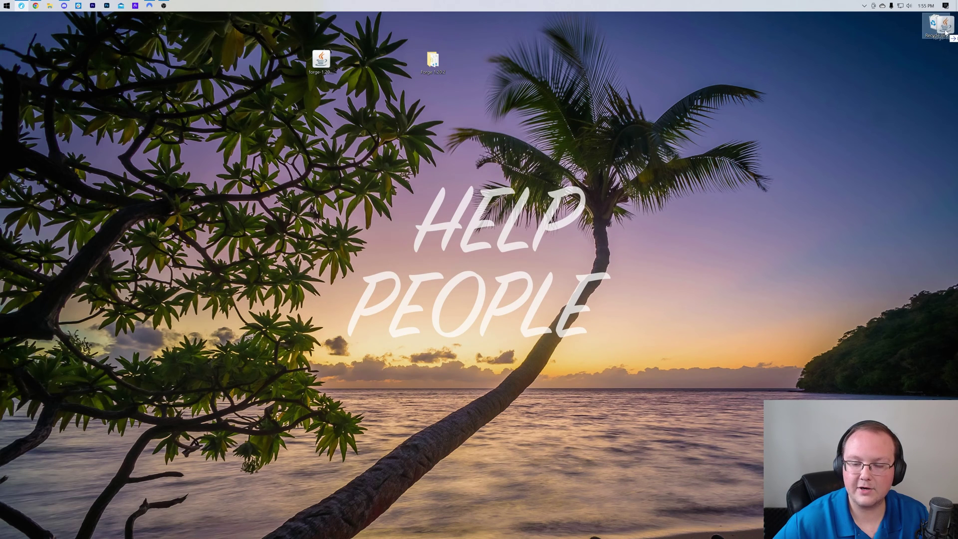
pyautogui.doubleClick(434, 60)
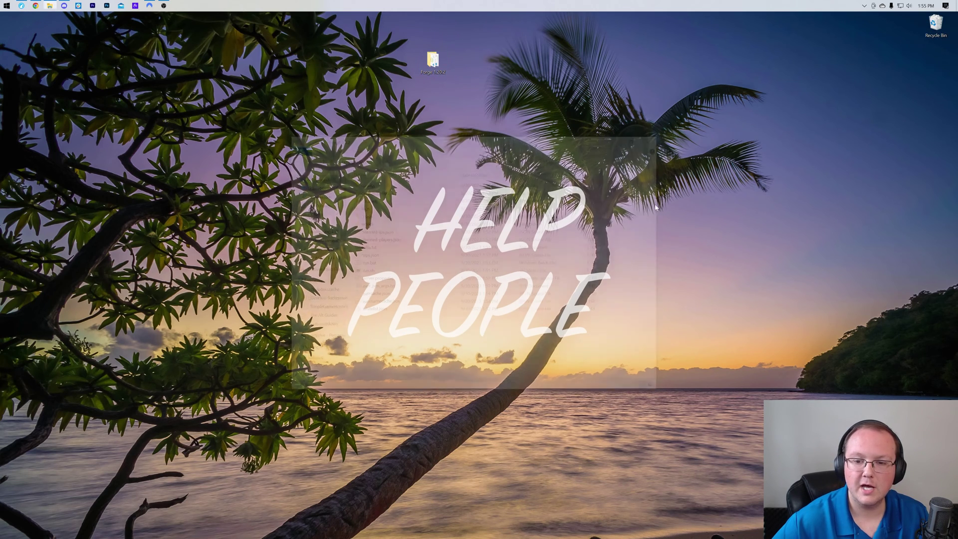
pyautogui.hotkey('alt', 'F4')
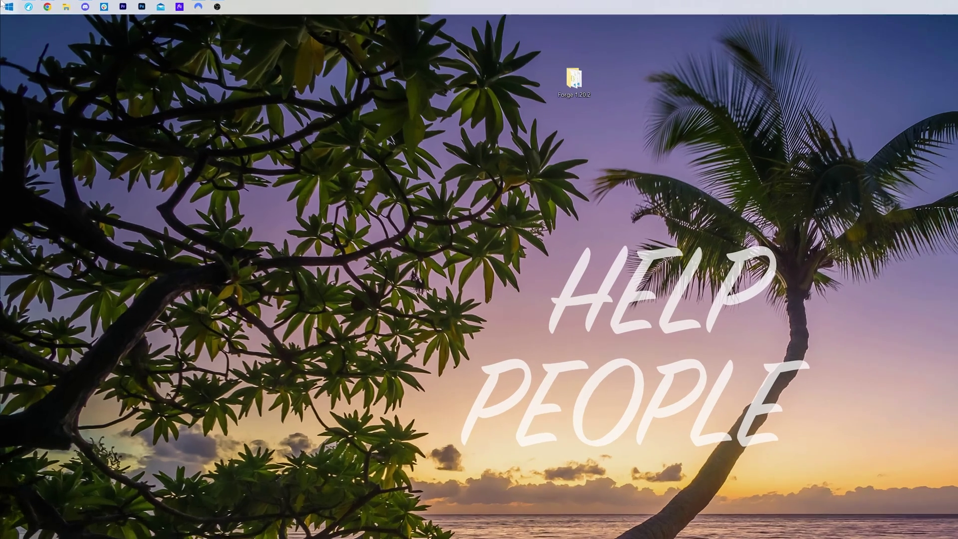
# Find cmd through the Windows search and open a Command Prompt window
pyautogui.click(6, 6)
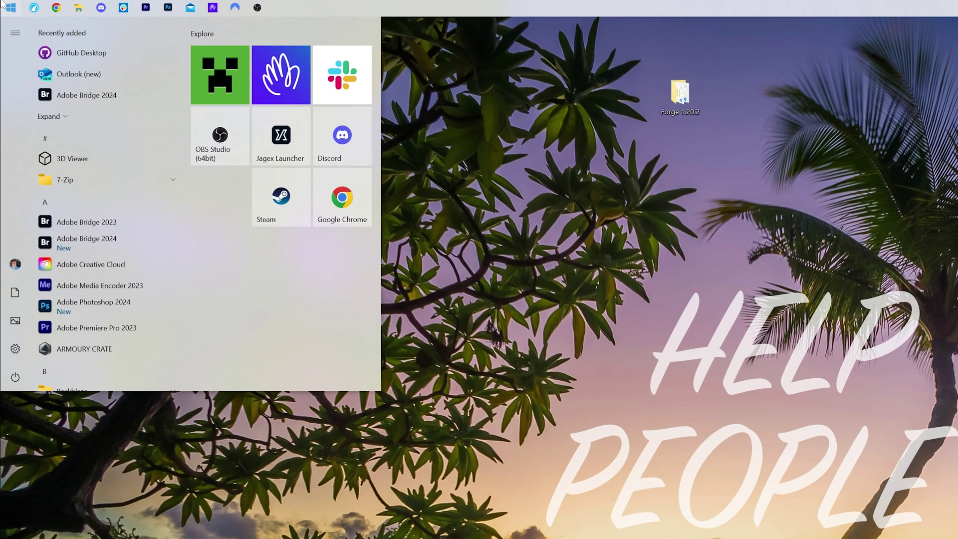
pyautogui.write('cmd')
pyautogui.press('Return')
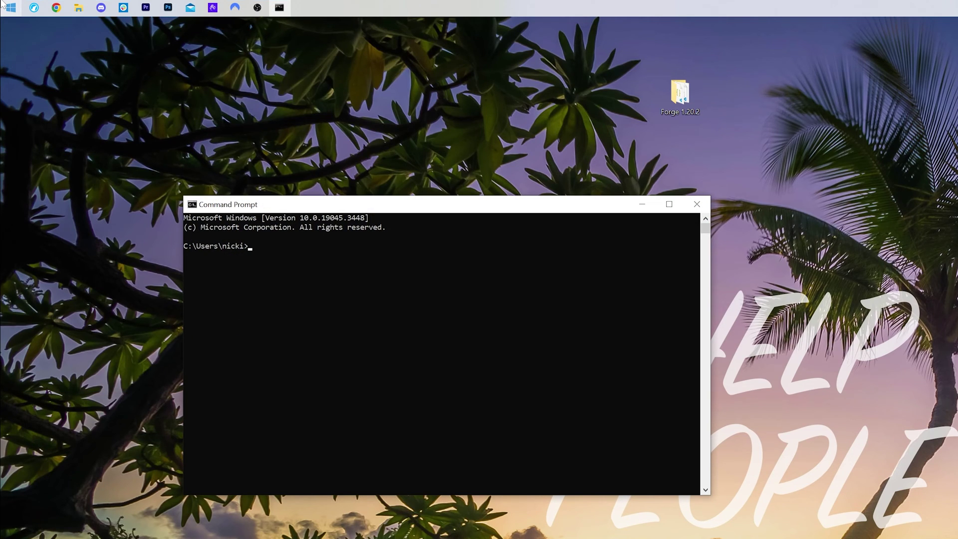
pyautogui.click(6, 5)
pyautogui.write('cmd')
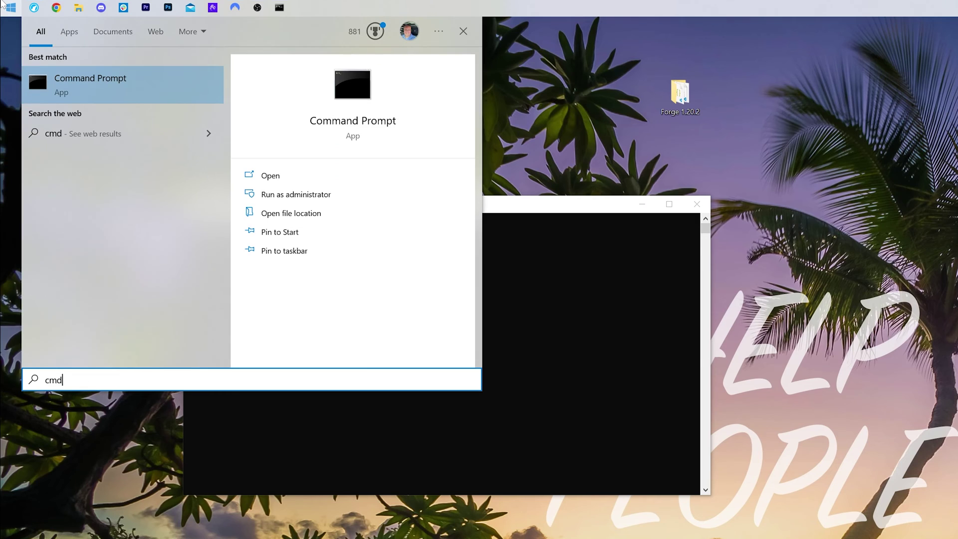
pyautogui.click(634, 304)
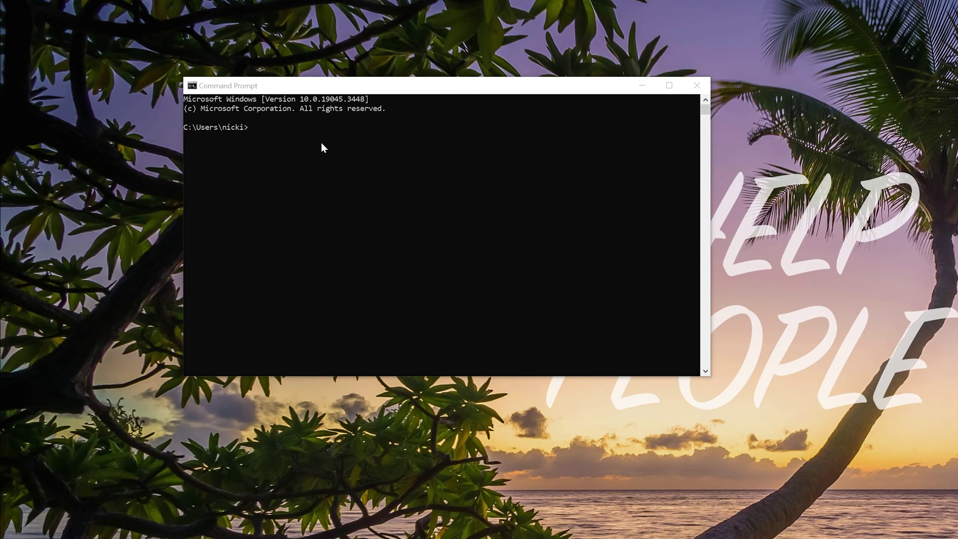
# Run ipconfig in the Command Prompt to list the computer's network configuration
pyautogui.write('ipconfig')
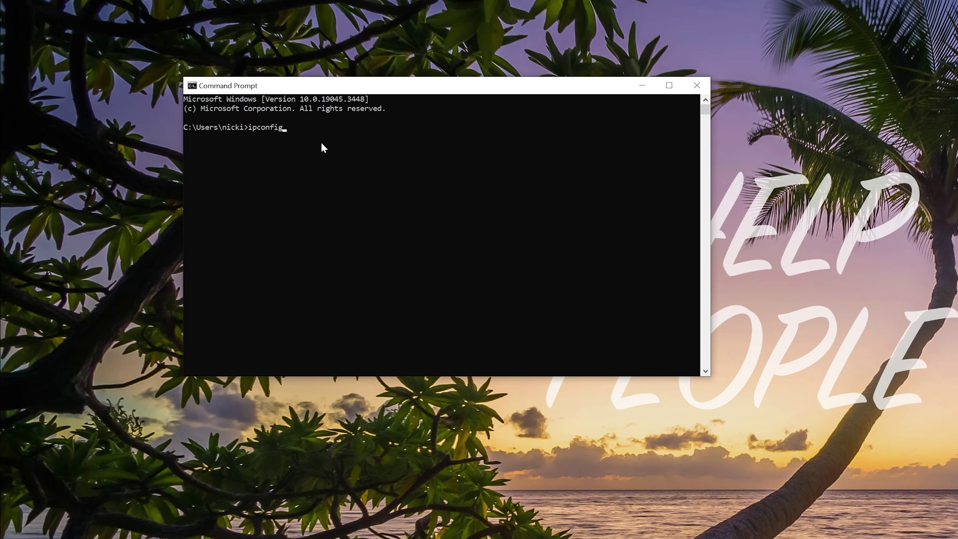
pyautogui.press('Return')
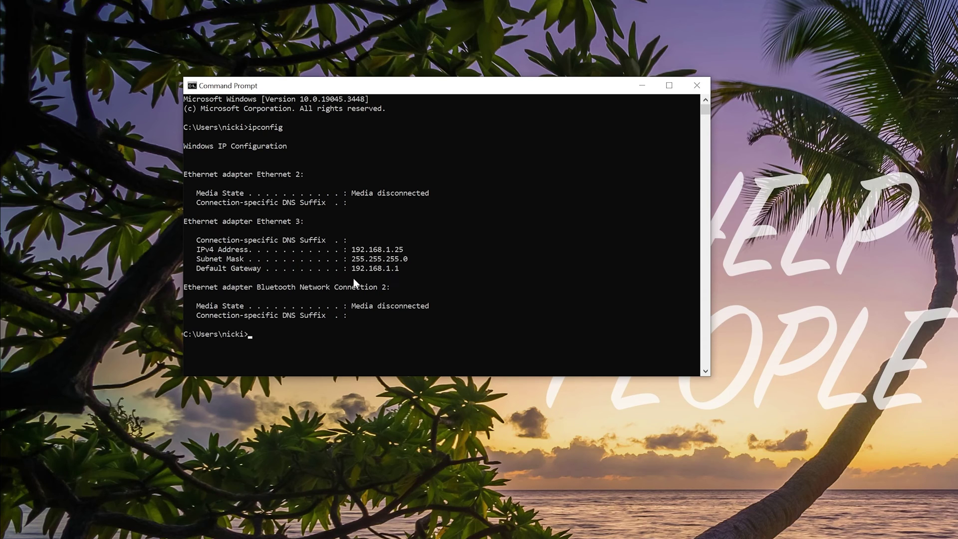
# Open a blank Notepad document beside the ipconfig output and enlarge its text to 180%
pyautogui.press('super')
pyautogui.write('note')
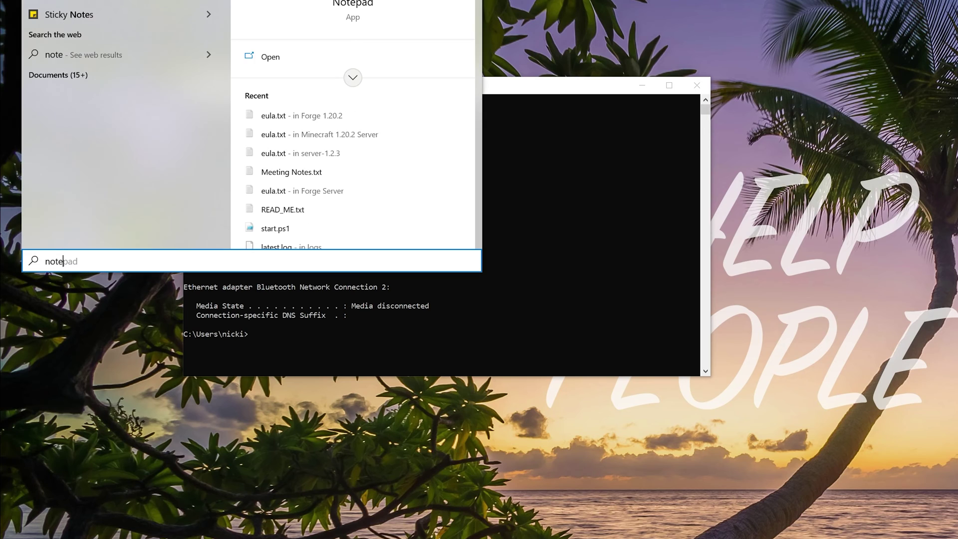
pyautogui.press('Return')
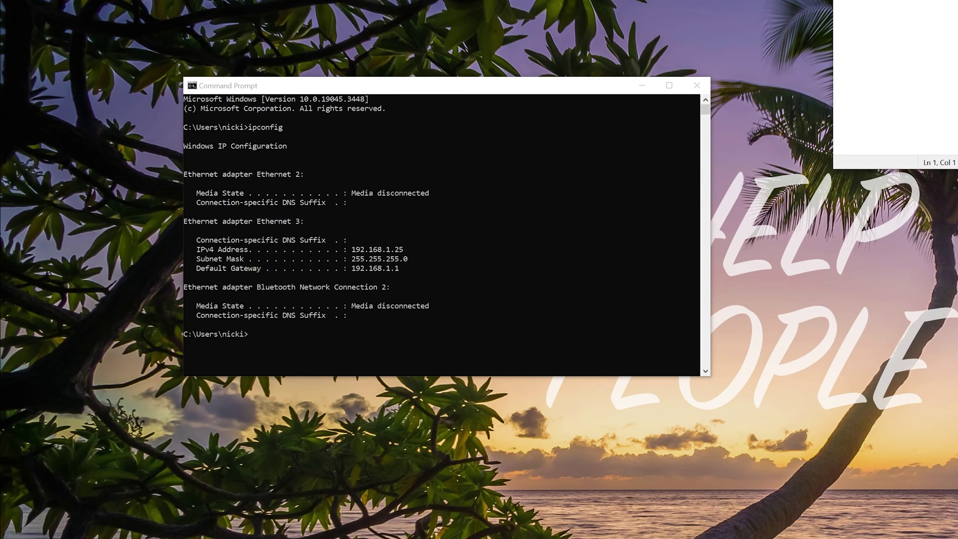
pyautogui.moveTo(923, 3); pyautogui.dragTo(520, 102)
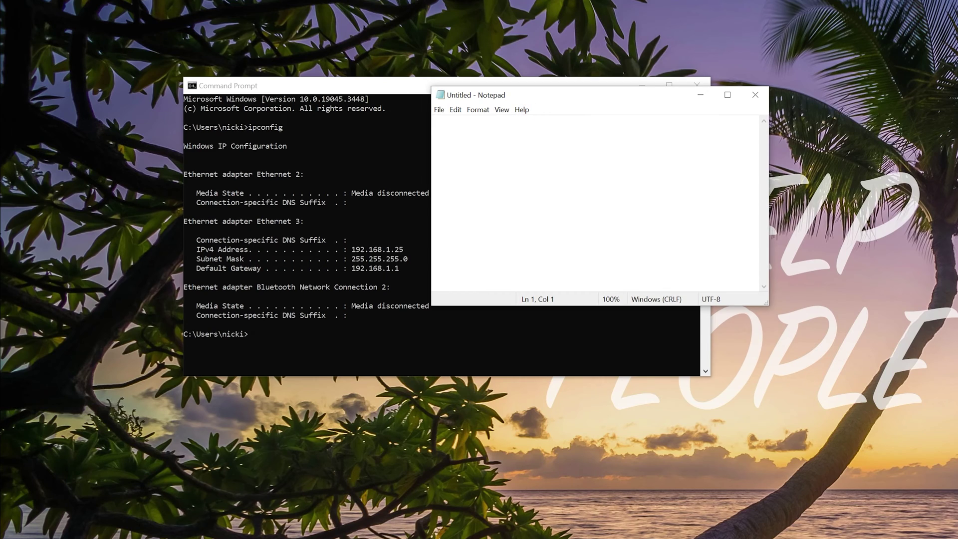
pyautogui.hotkey('ctrl', '+')
pyautogui.hotkey('ctrl', '+')
pyautogui.hotkey('ctrl', '+')
pyautogui.hotkey('ctrl', '+')
pyautogui.hotkey('ctrl', '+')
pyautogui.hotkey('ctrl', '+')
pyautogui.hotkey('ctrl', '+')
pyautogui.hotkey('ctrl', '+')
# Write the line "IPv4: 192.168.1.25" in the Notepad document, followed by a blank line
pyautogui.write('IPv4: ')
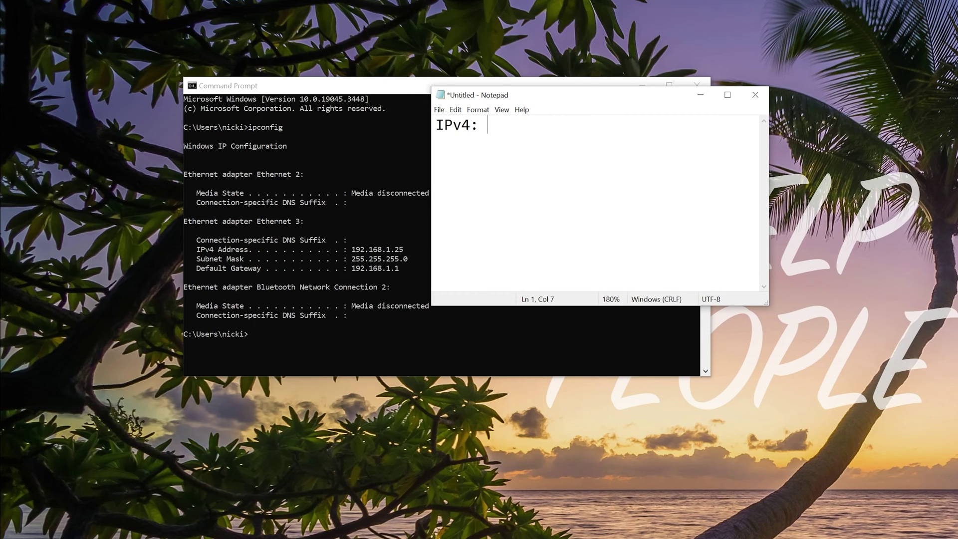
pyautogui.write('192.168.1.25')
pyautogui.press('Return')
pyautogui.press('Return')
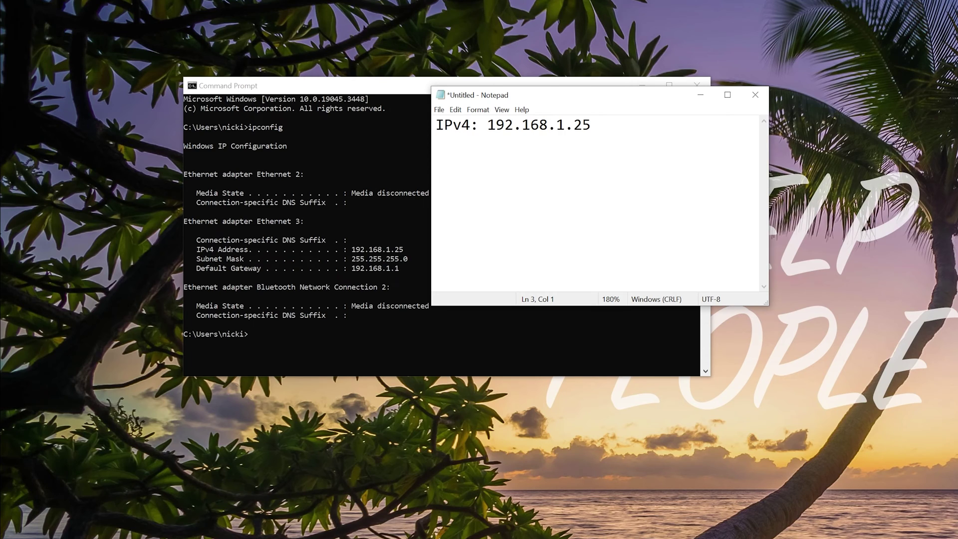
# Add the line "Default Gateway: 192.168.1.1" below the IPv4 entry in the note
pyautogui.write('Default')
pyautogui.press('BackSpace')
pyautogui.press('BackSpace')
pyautogui.press('BackSpace')
pyautogui.write('lt Gatewqay')
pyautogui.press('BackSpace')
pyautogui.press('BackSpace')
pyautogui.press('BackSpace')
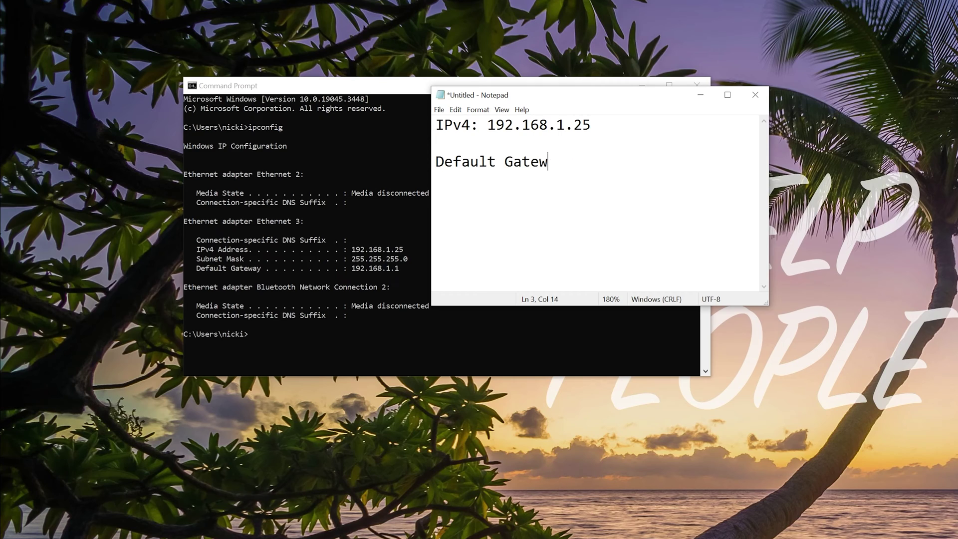
pyautogui.write('ay: 192.168.1.1')
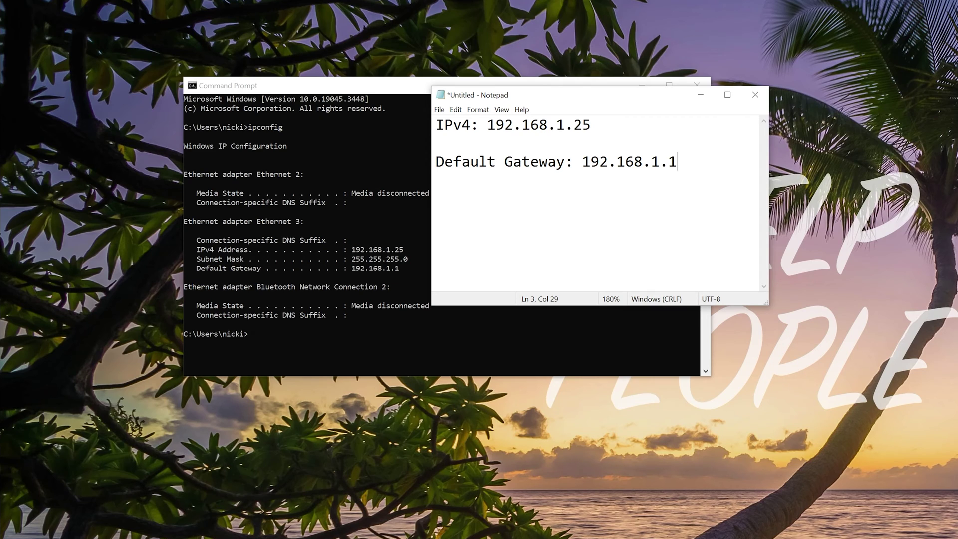
pyautogui.moveTo(582, 161); pyautogui.dragTo(677, 161)
pyautogui.click(634, 161)
pyautogui.press('Right')
pyautogui.press('Right')
pyautogui.press('Right')
pyautogui.press('Right')
pyautogui.press('Right')
# Close the Command Prompt window and copy the default gateway address 192.168.1.1 from the note
pyautogui.click(334, 92)
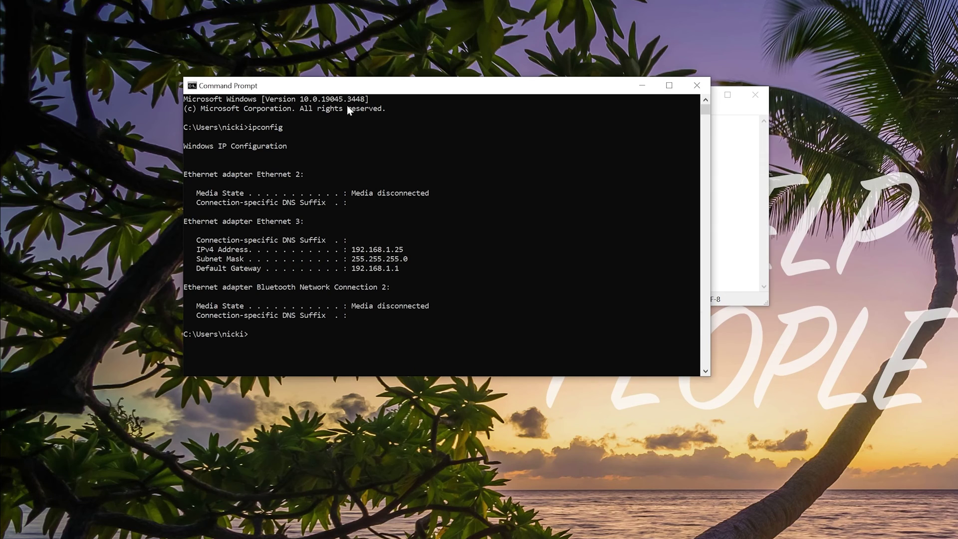
pyautogui.click(697, 85)
pyautogui.hotkey('ctrl', 'shift', 'Left')
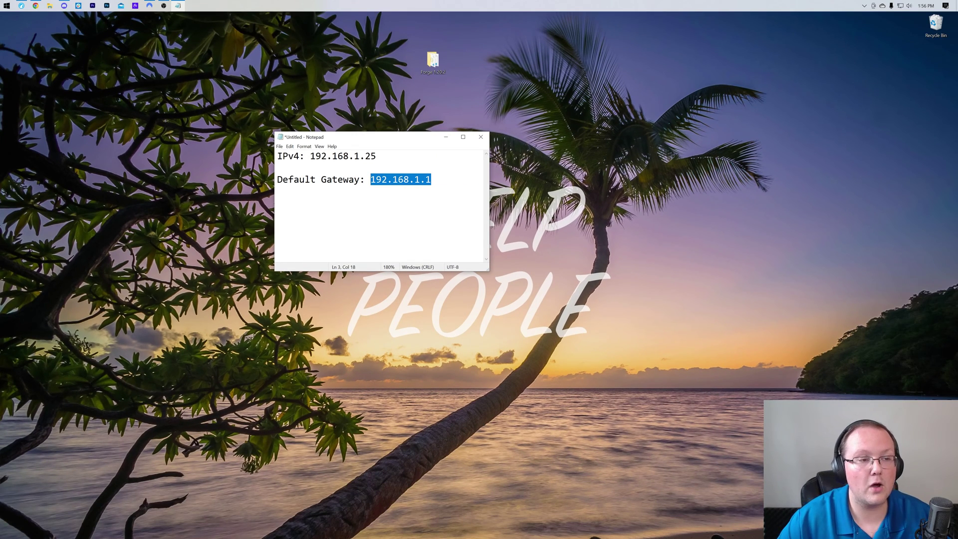
pyautogui.rightClick(399, 177)
pyautogui.click(414, 198)
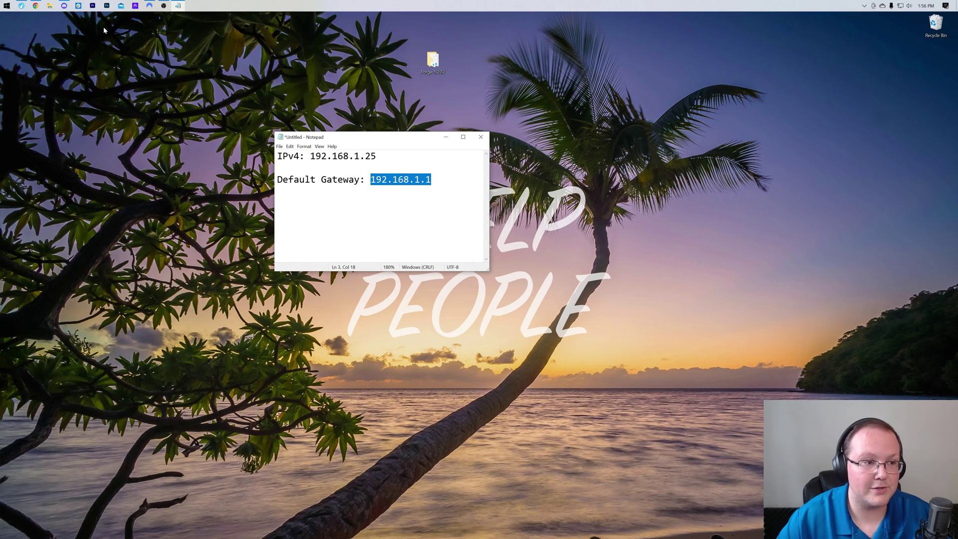
# Switch to Chrome and load the router's page at the copied address 192.168.1.1
pyautogui.click(36, 6)
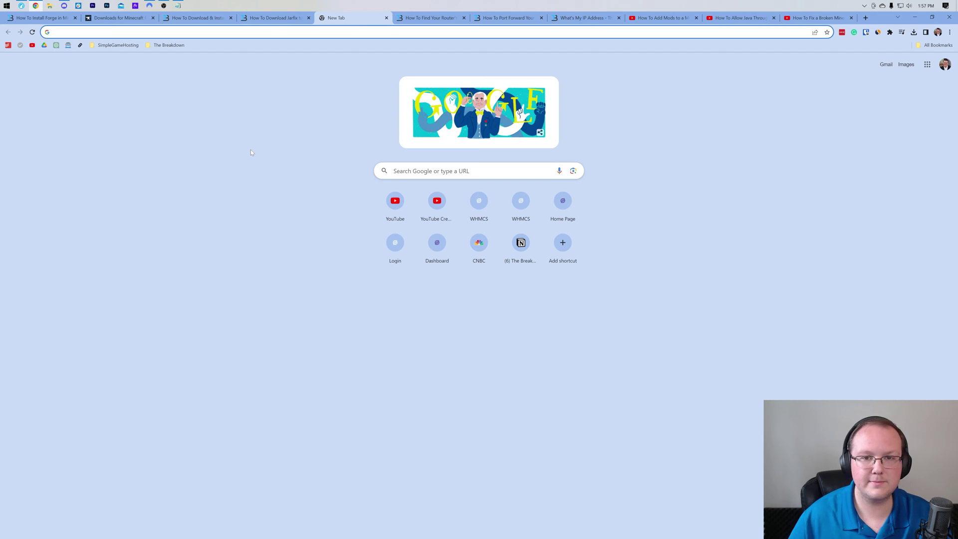
pyautogui.hotkey('ctrl', 'v')
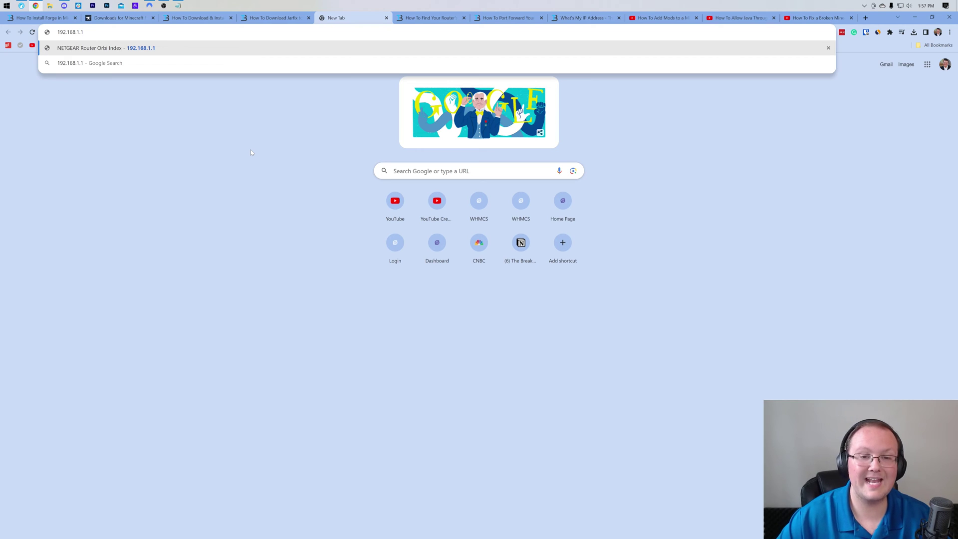
pyautogui.press('Return')
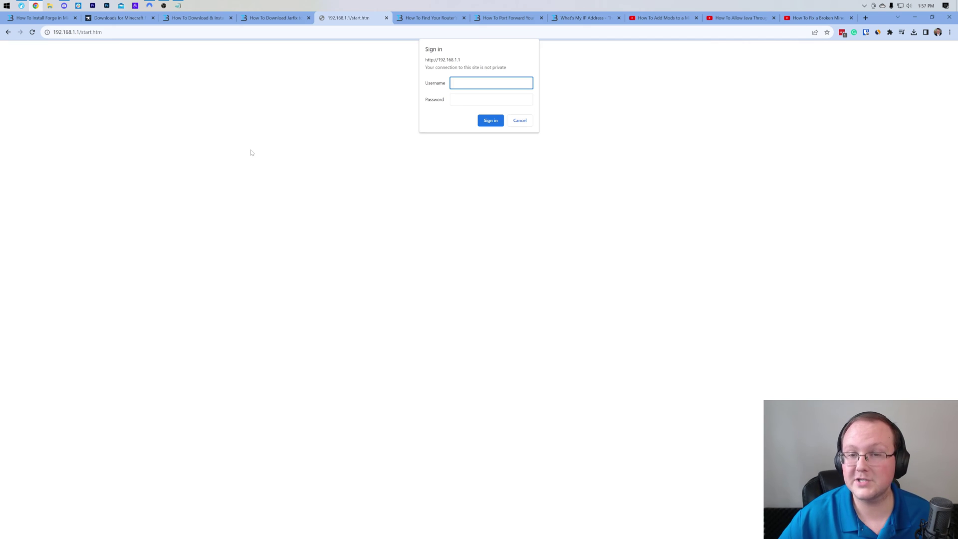
# Read through the methods in the "How To Find Your Router's Password" article for obtaining the router's login details
pyautogui.click(410, 19)
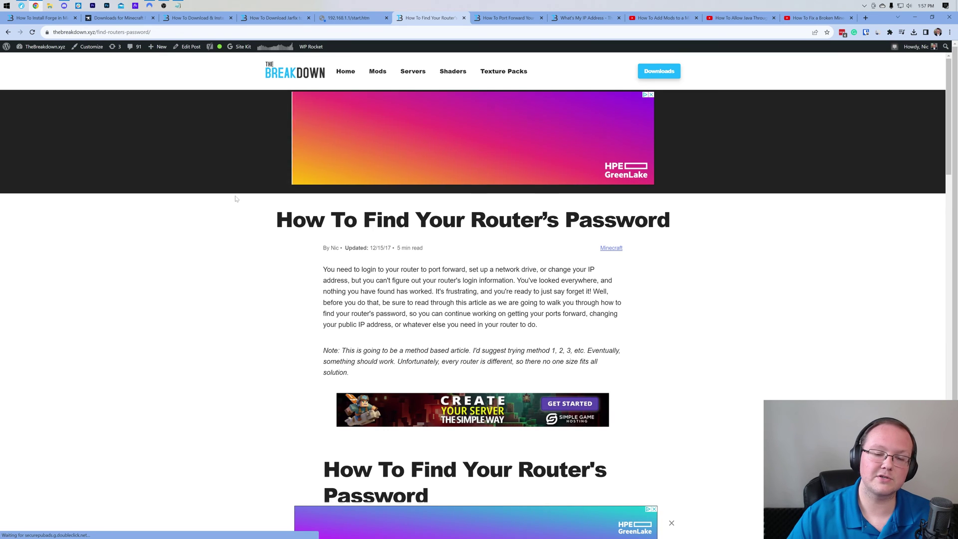
pyautogui.scroll(-2, 236, 198)
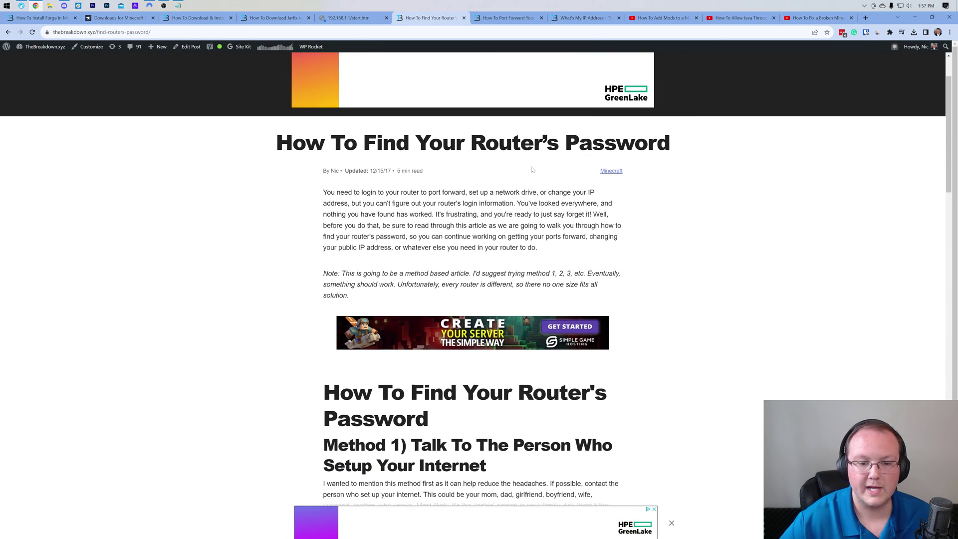
pyautogui.scroll(-10, 533, 170)
pyautogui.scroll(4, 503, 174)
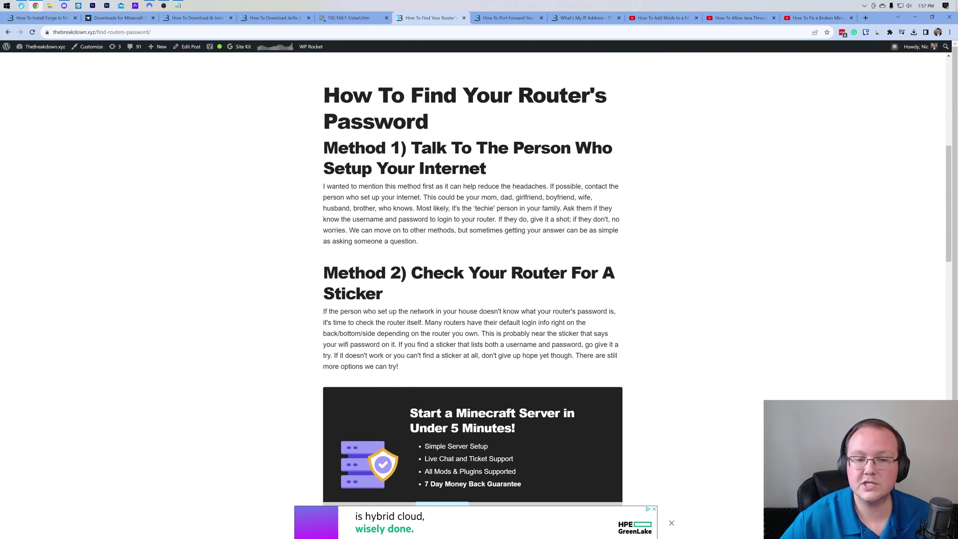
pyautogui.scroll(-13, 538, 165)
pyautogui.scroll(-2, 539, 164)
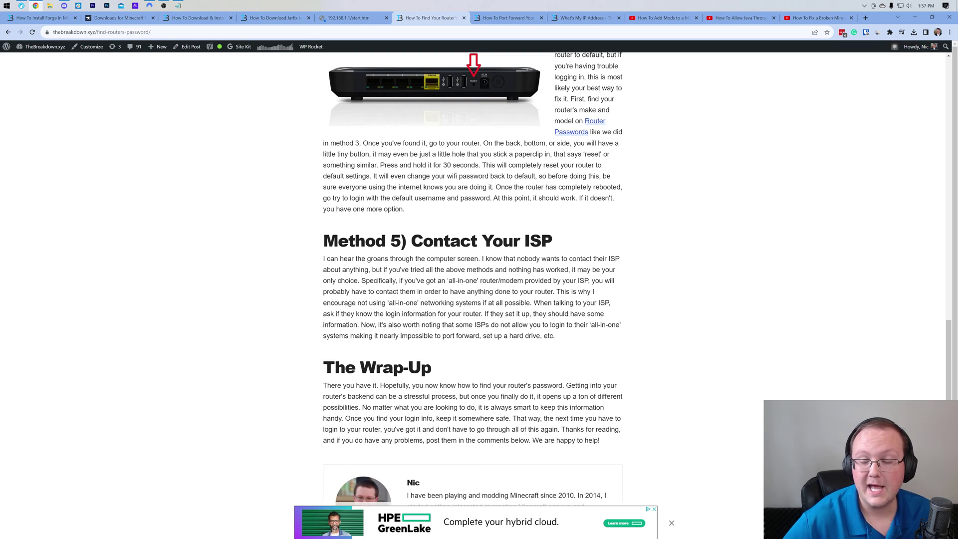
pyautogui.scroll(10, 473, 279)
pyautogui.scroll(-4, 269, 260)
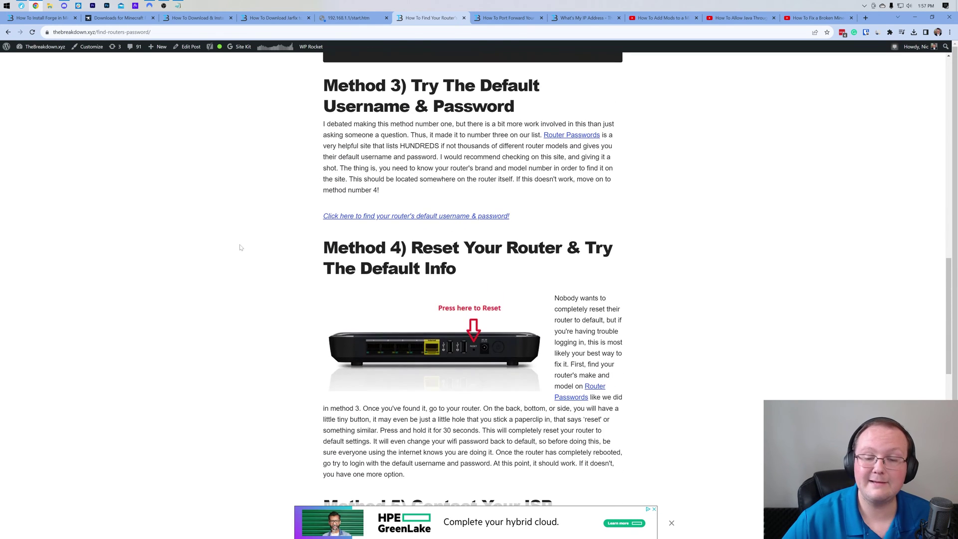
pyautogui.scroll(-5, 215, 264)
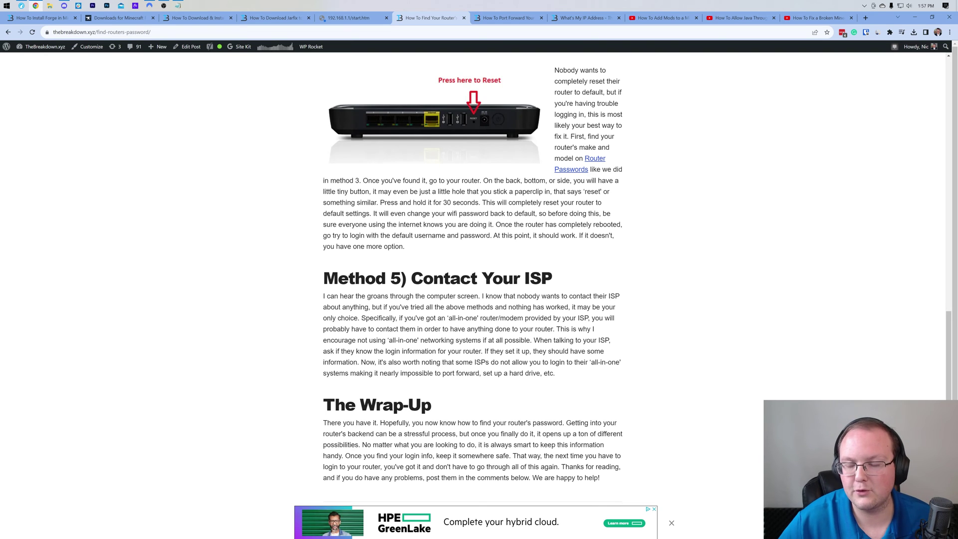
pyautogui.scroll(20, 473, 305)
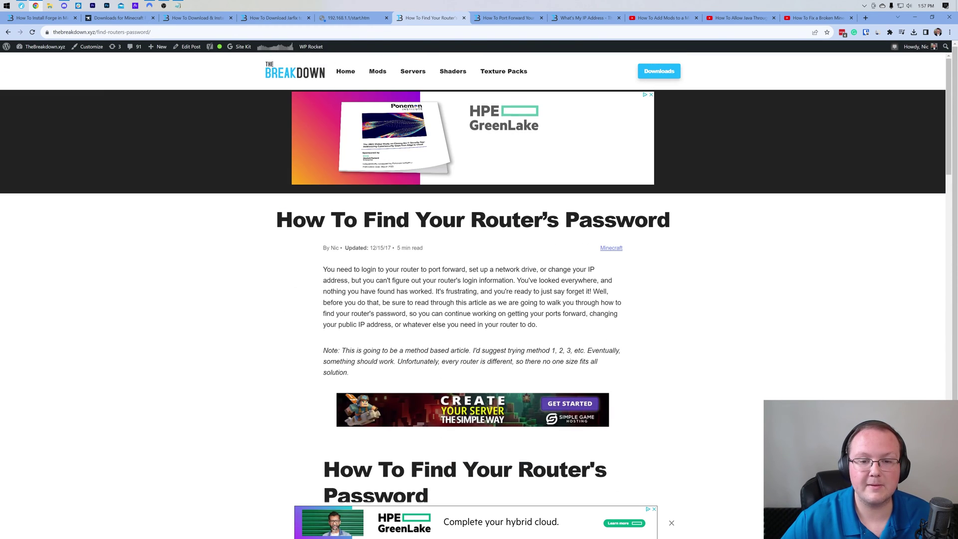
# View the router's home page, consult the "How To Port Forward Your Router" guide, and return to the router's home page
pyautogui.click(337, 22)
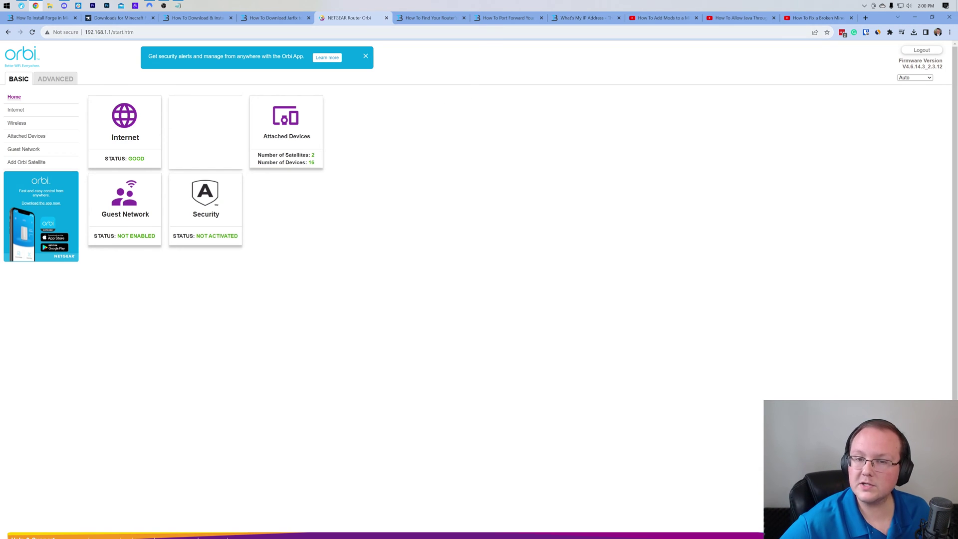
pyautogui.click(501, 18)
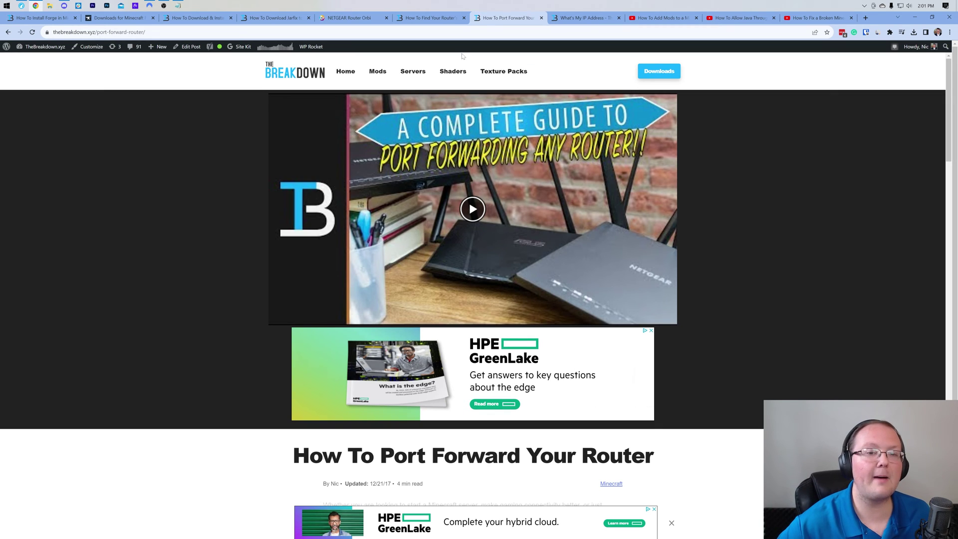
pyautogui.click(349, 18)
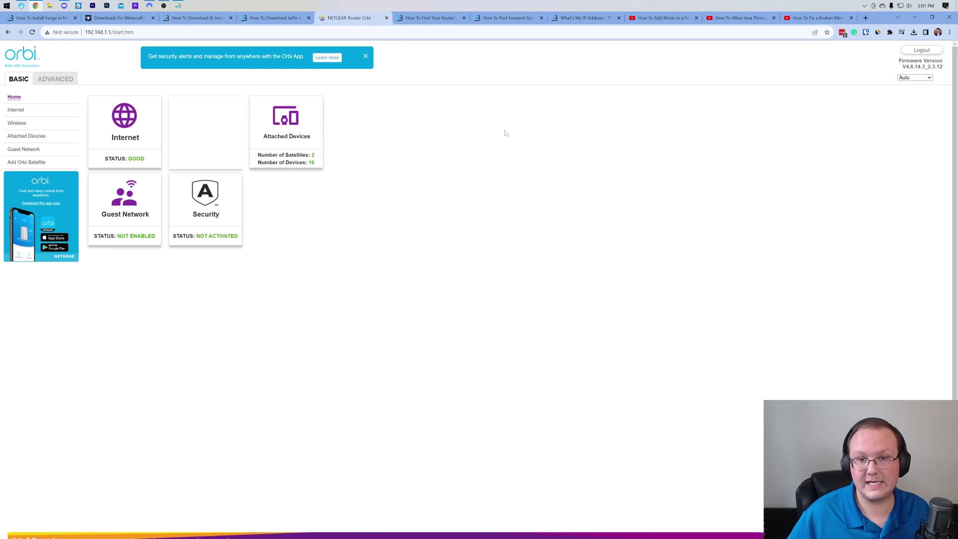
# Open the router's advanced Port Forwarding / Port Triggering settings and start adding a custom service
pyautogui.click(58, 80)
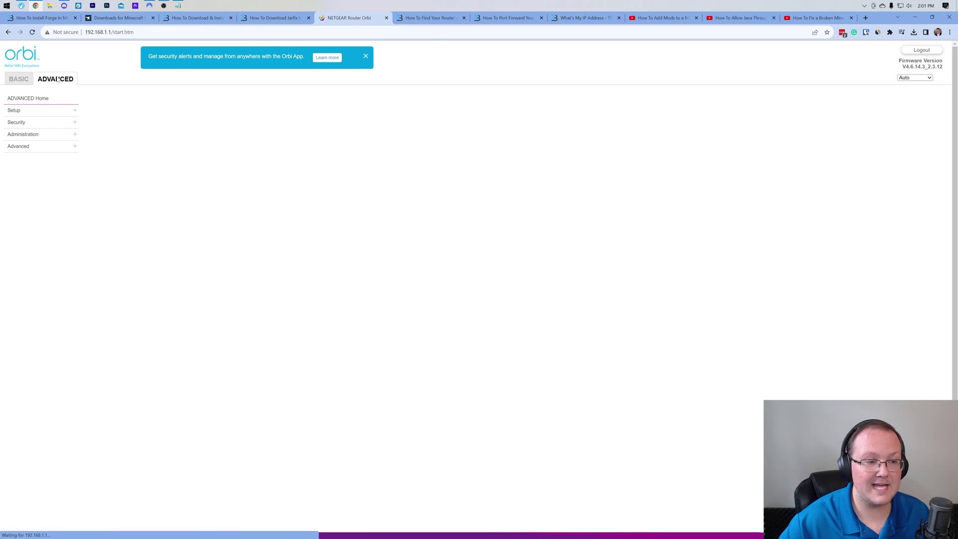
pyautogui.click(39, 148)
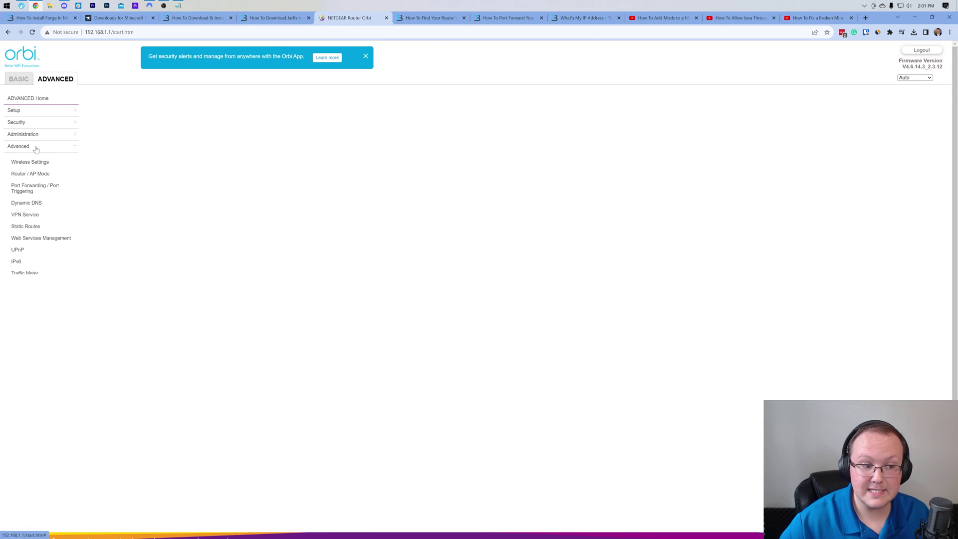
pyautogui.click(35, 188)
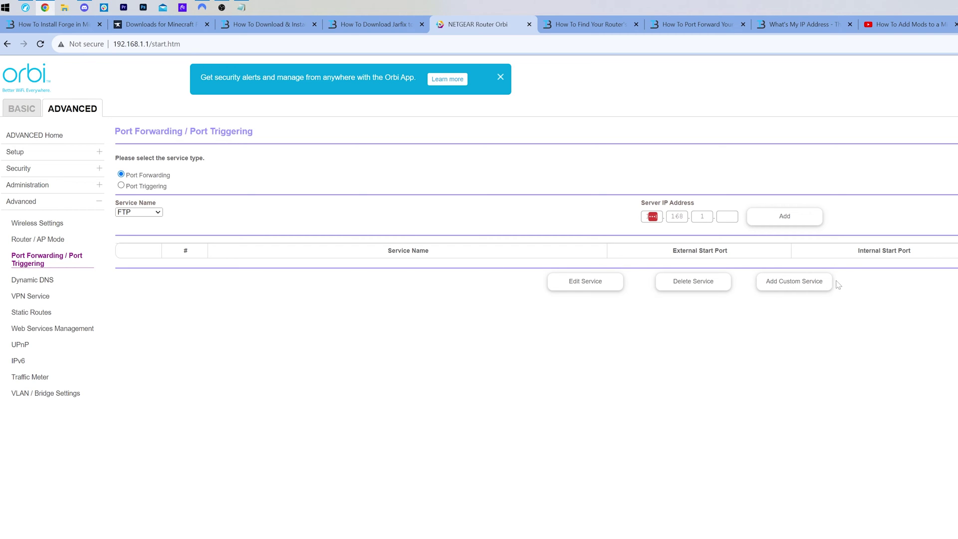
pyautogui.click(820, 288)
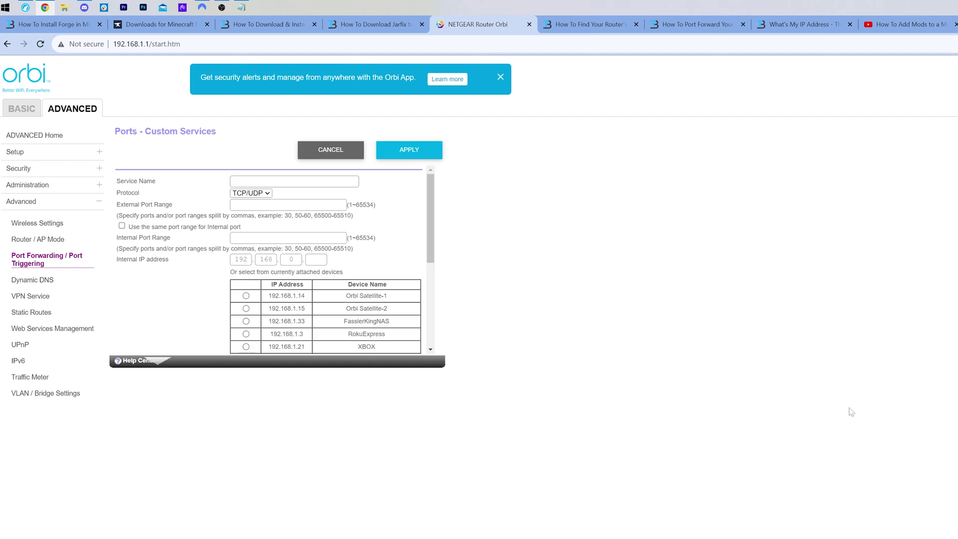
# Name the custom service "Forge Server" and set its protocol to TCP/UDP
pyautogui.click(505, 165)
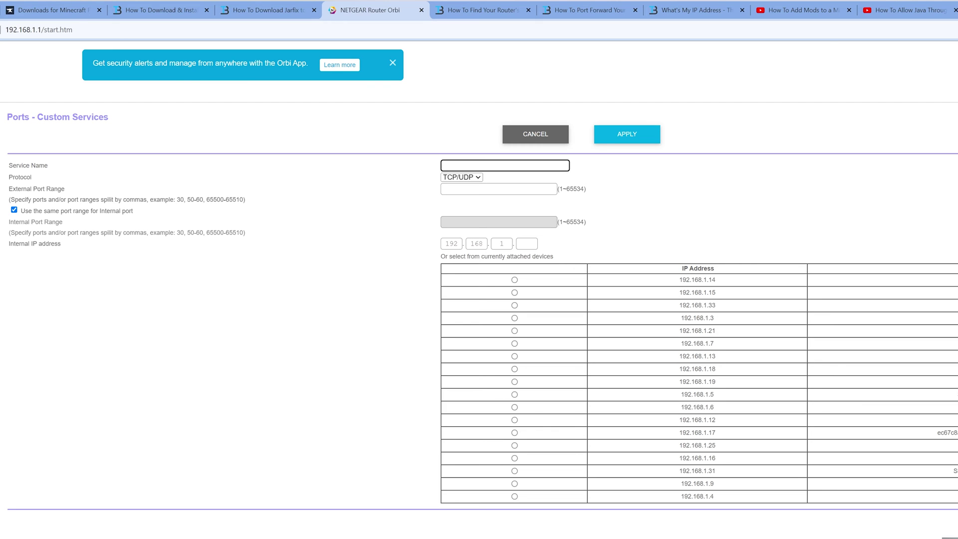
pyautogui.write('Forge Server')
pyautogui.click(450, 179)
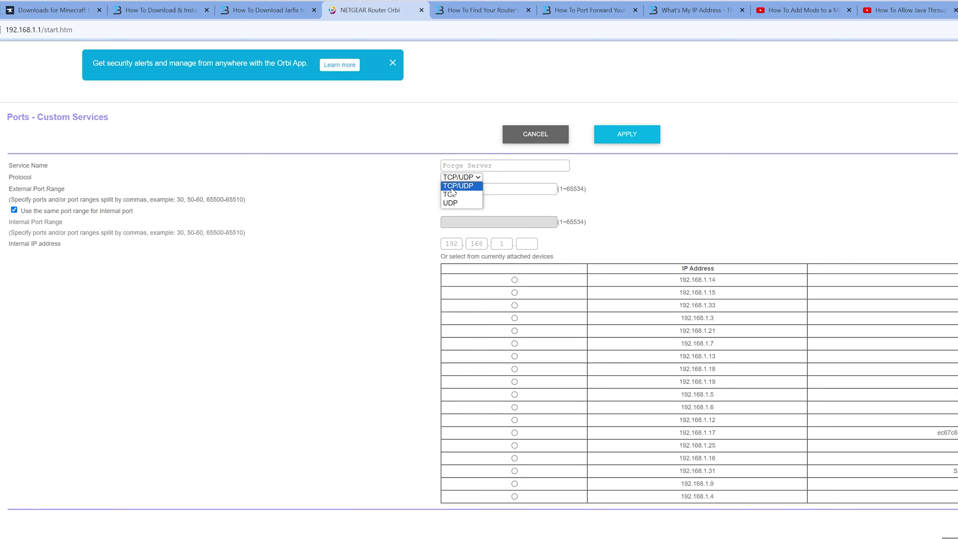
pyautogui.click(453, 196)
pyautogui.click(454, 178)
pyautogui.click(454, 203)
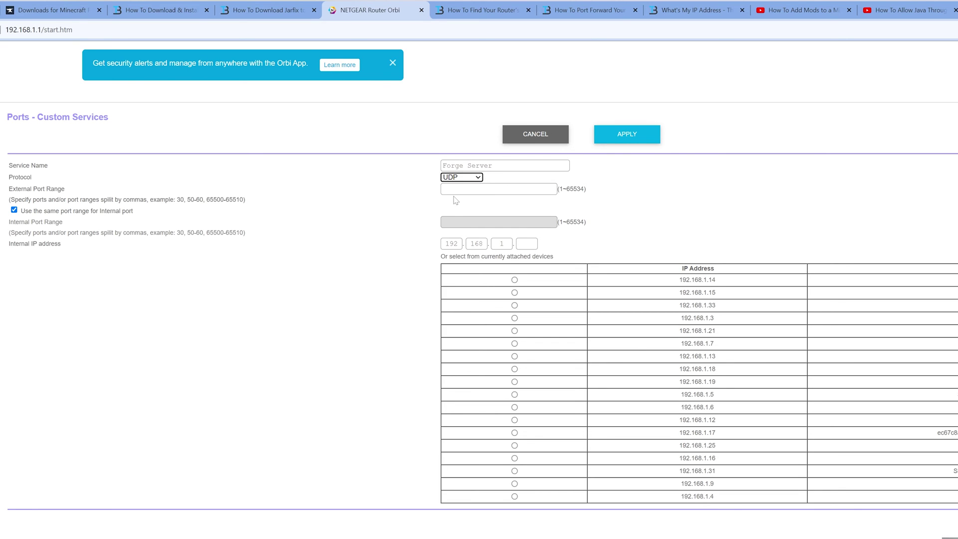
pyautogui.click(455, 177)
pyautogui.click(456, 186)
# Set the custom service's external port range to 25565
pyautogui.click(499, 188)
pyautogui.write('25')
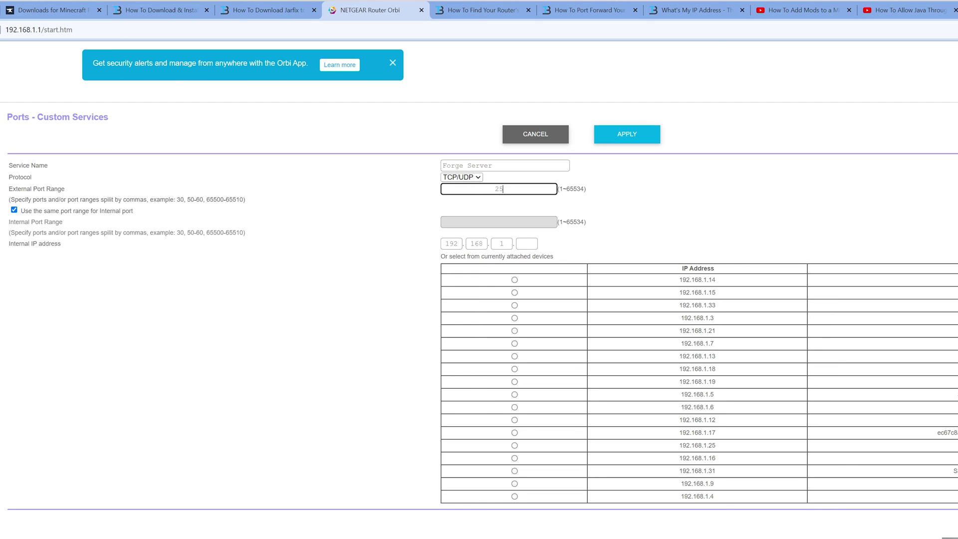
pyautogui.write('565')
pyautogui.hotkey('ctrl', 'a')
pyautogui.click(326, 210)
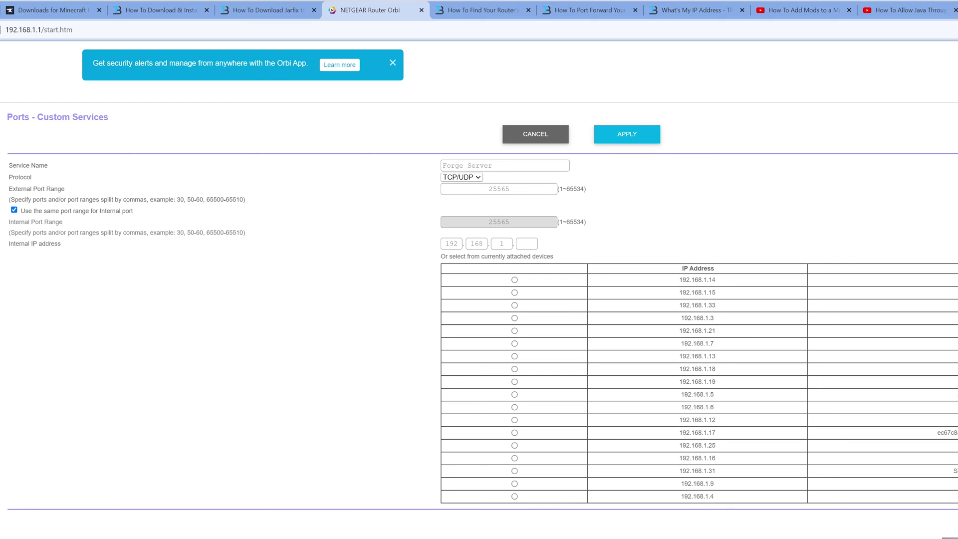
# Turn off using the same port range for the internal port and enter 25565 as the internal port range
pyautogui.click(14, 210)
pyautogui.moveTo(44, 211); pyautogui.dragTo(29, 222)
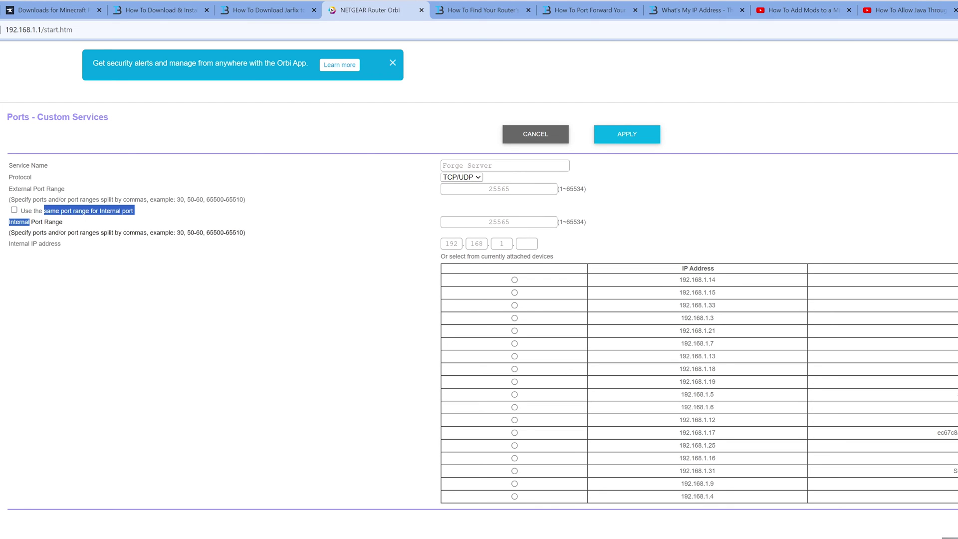
pyautogui.moveTo(524, 222); pyautogui.dragTo(433, 224)
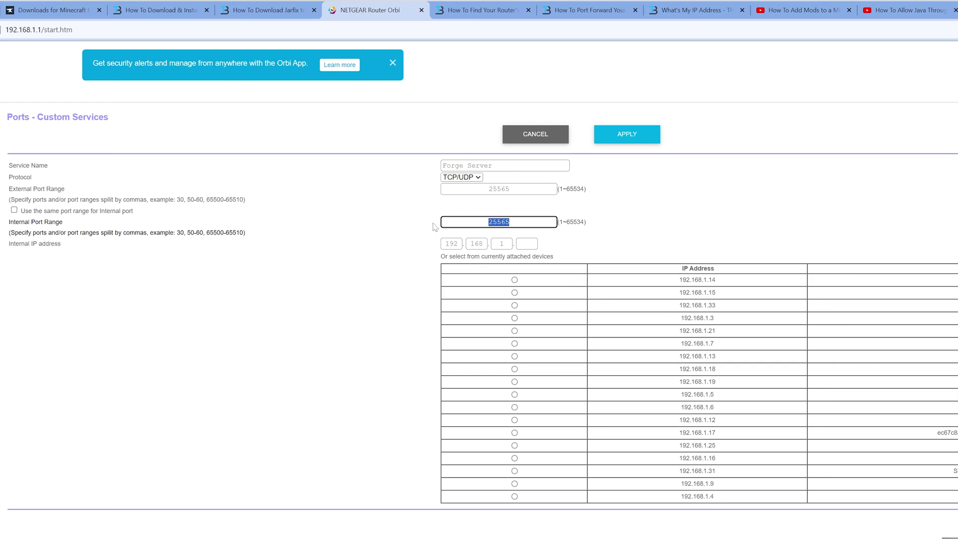
pyautogui.write('25565')
pyautogui.click(420, 235)
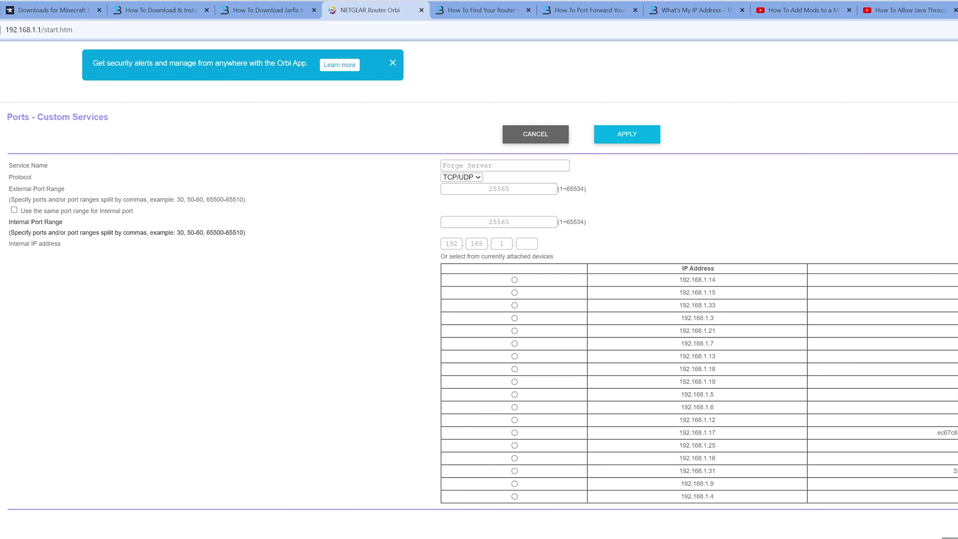
# Set the internal IP address to 192.168.1.25, the IPv4 address in the note, and apply the Forge Server service
pyautogui.hotkey('alt', 'Tab')
pyautogui.hotkey('alt', 'Tab')
pyautogui.click(527, 244)
pyautogui.write('25')
pyautogui.click(591, 221)
pyautogui.moveTo(677, 452); pyautogui.dragTo(718, 450)
pyautogui.click(721, 449)
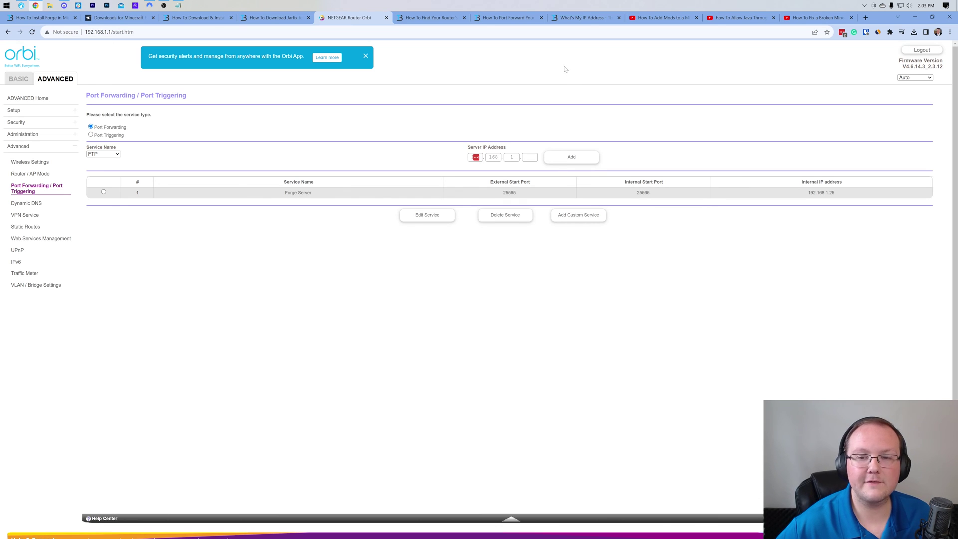
# Copy the public IP address from the What's My IP Address page and return to the router's port forwarding page
pyautogui.click(583, 18)
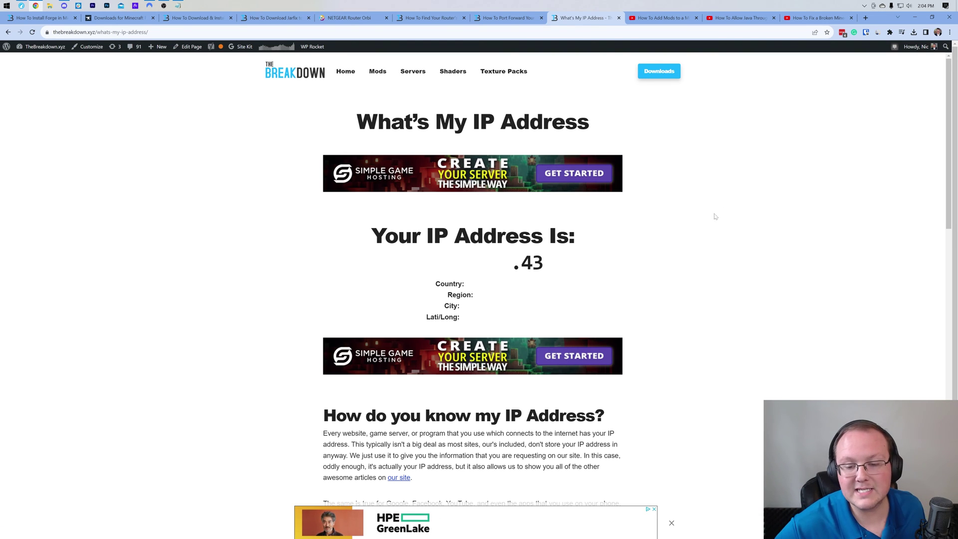
pyautogui.click(414, 262)
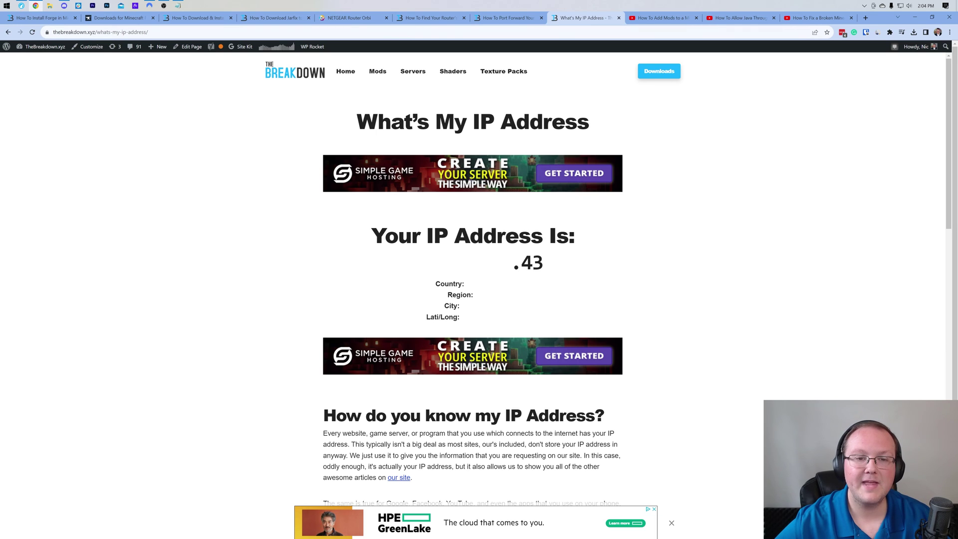
pyautogui.click(351, 18)
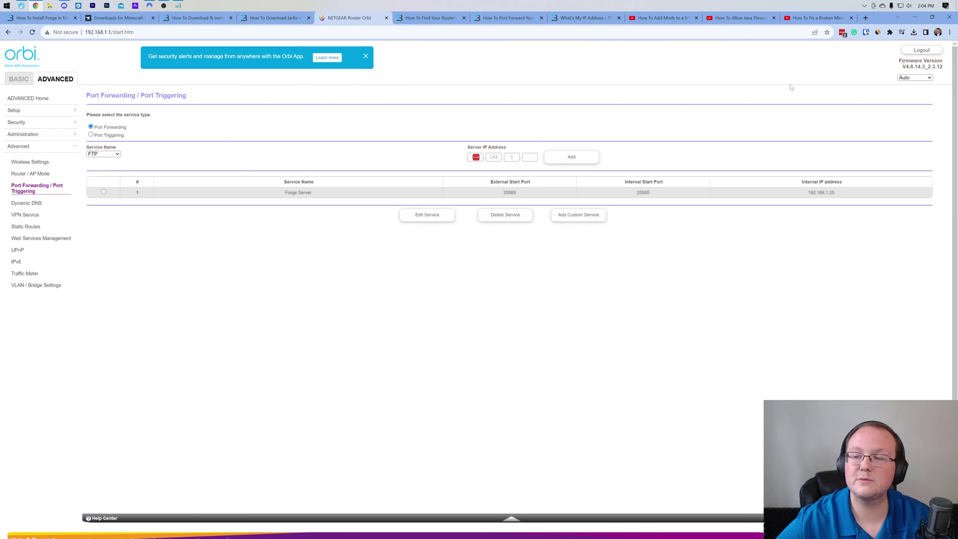
# Minimize Chrome and the note, open the desktop folder Forge 1.20.2, and start the server with run.bat
pyautogui.click(915, 17)
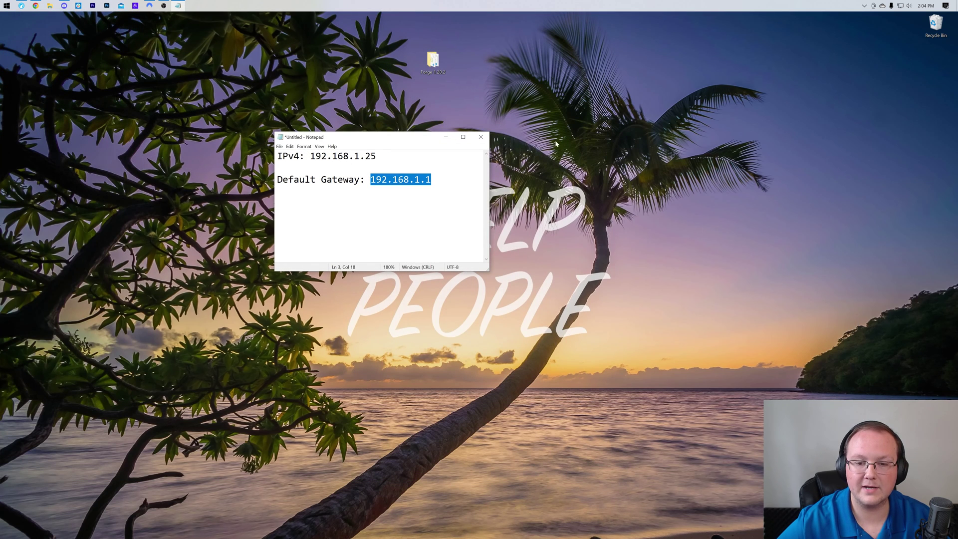
pyautogui.click(446, 136)
pyautogui.doubleClick(439, 62)
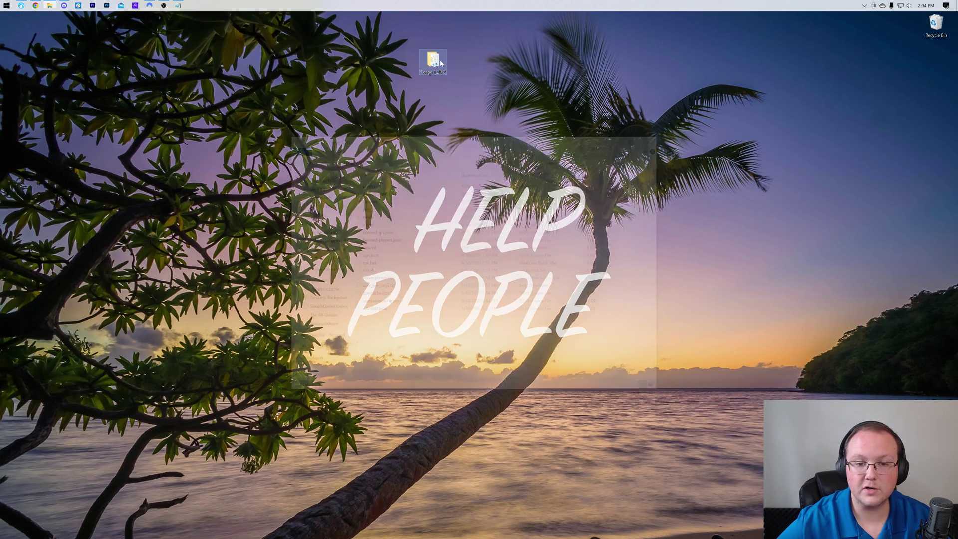
pyautogui.click(393, 265)
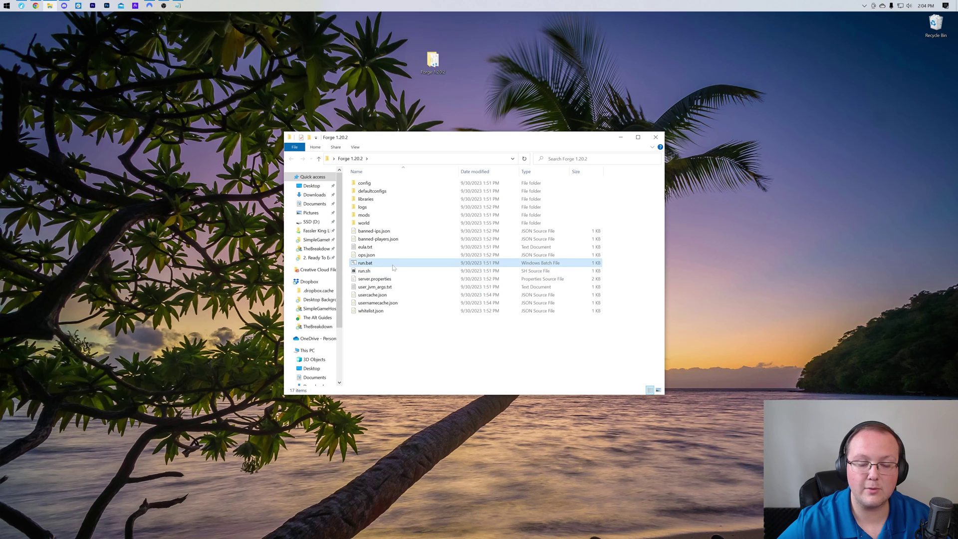
pyautogui.doubleClick(368, 264)
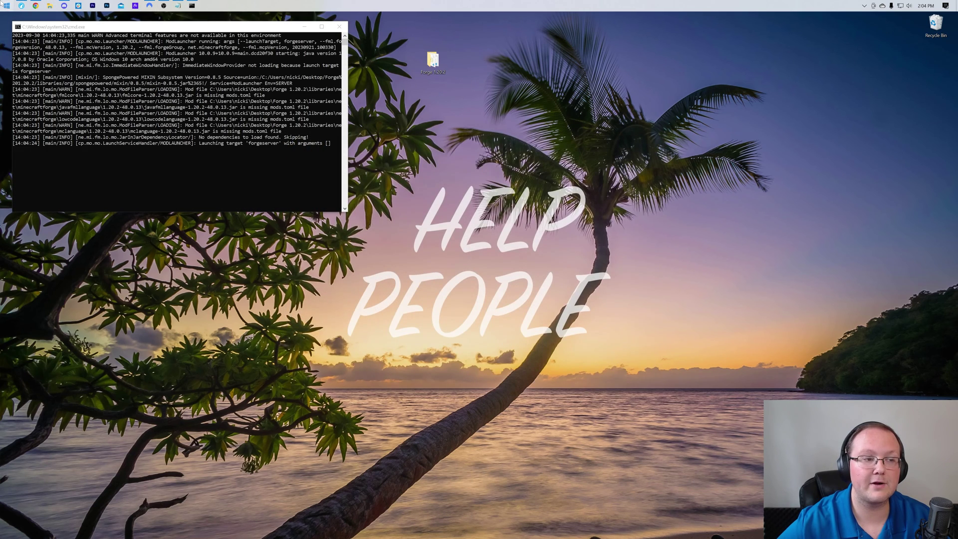
# Launch Minecraft Forge 1.20.2 and start adding a new multiplayer server
pyautogui.click(4, 4)
pyautogui.click(711, 212)
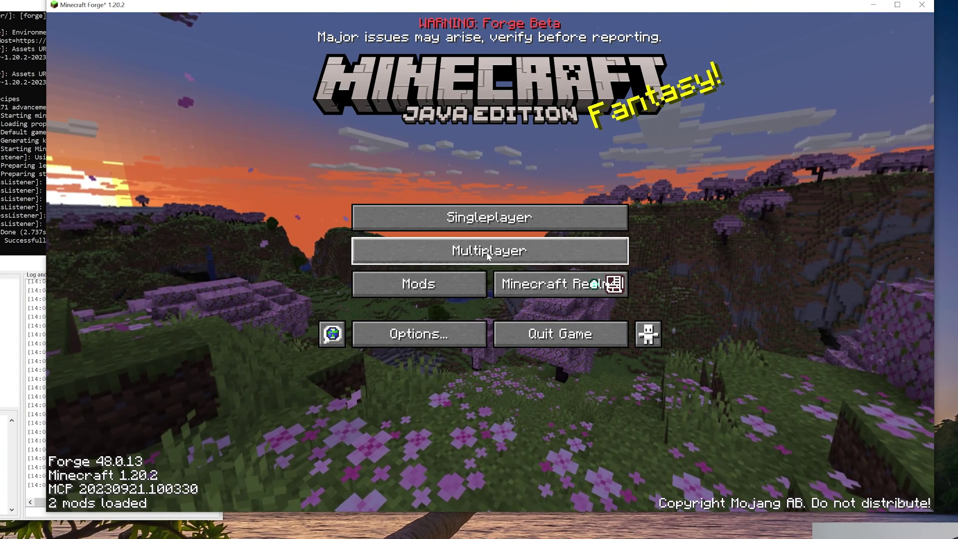
pyautogui.click(488, 253)
pyautogui.click(621, 451)
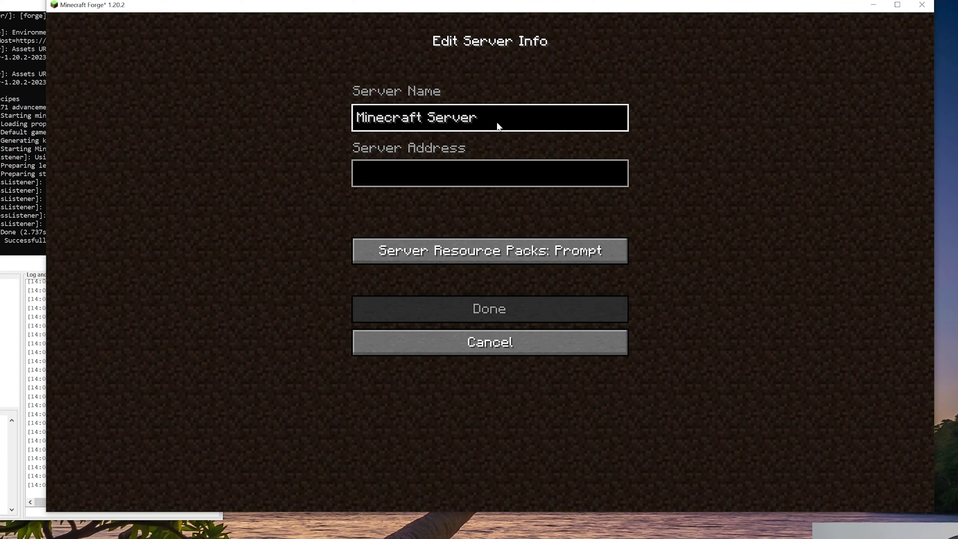
# Name the new server "Public IP", paste the copied public IP as its address, and save the entry
pyautogui.hotkey('ctrl', 'a')
pyautogui.write('Pu')
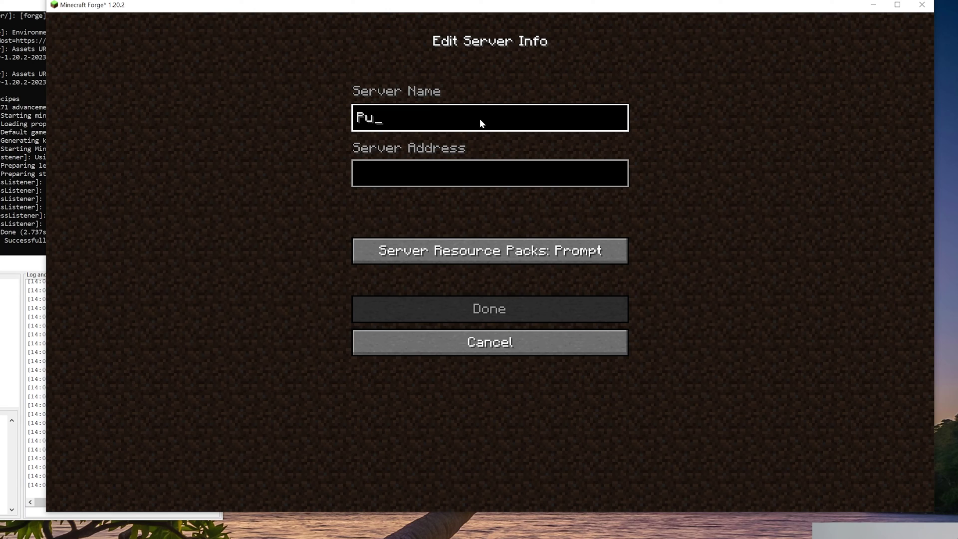
pyautogui.write('blic IP')
pyautogui.press('Tab')
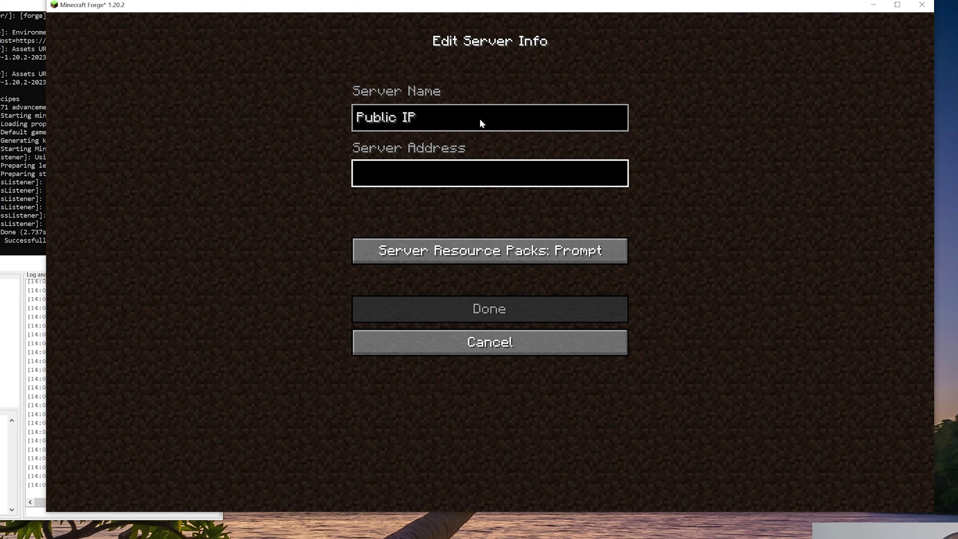
pyautogui.hotkey('ctrl', 'v')
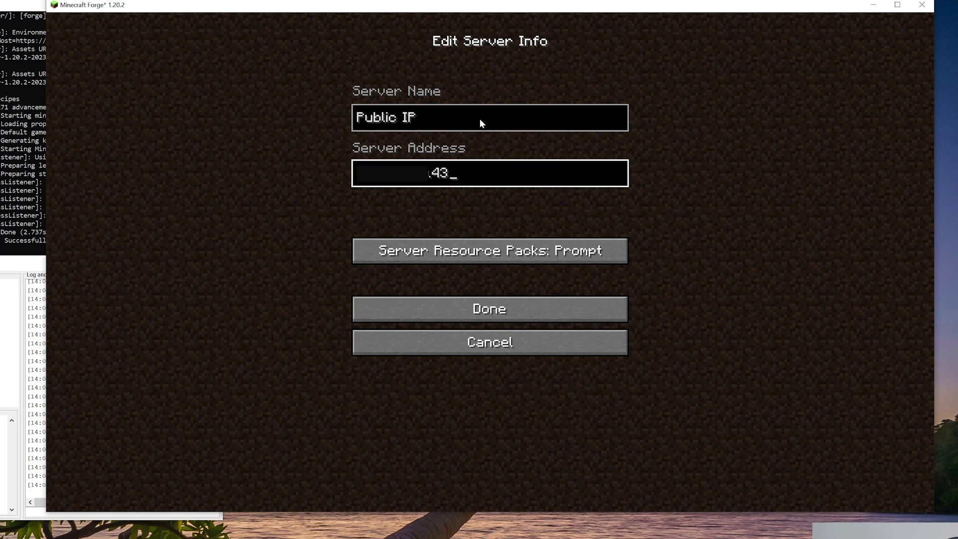
pyautogui.press('Left')
pyautogui.press('Left')
pyautogui.press('Left')
pyautogui.press('End')
pyautogui.click(493, 315)
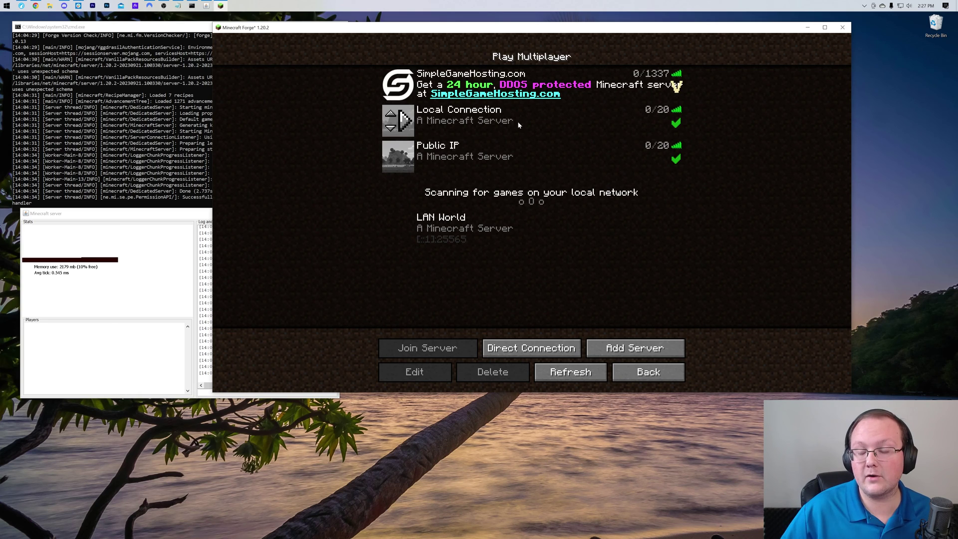
# Join the "Public IP" server and walk forward in its world to test the connection
pyautogui.doubleClick(463, 157)
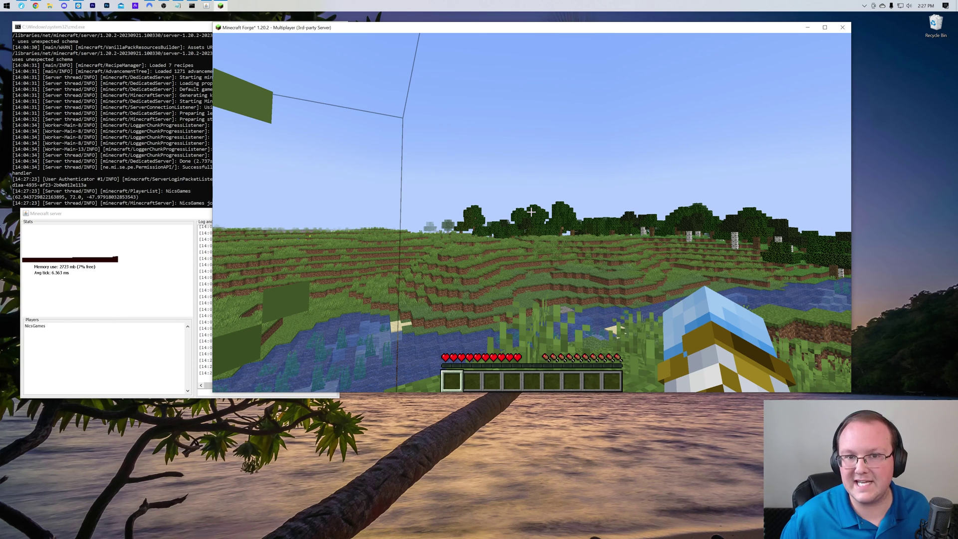
pyautogui.press('w')
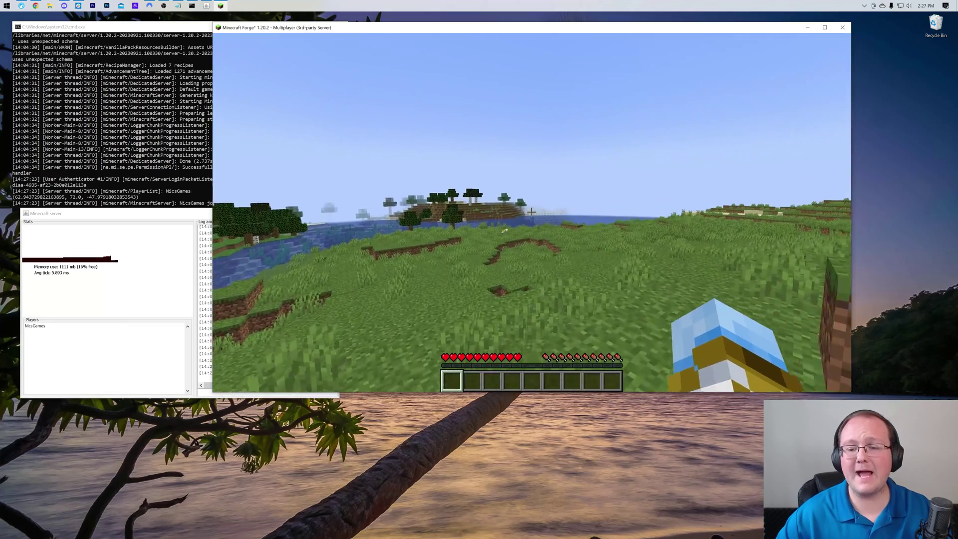
pyautogui.press('w')
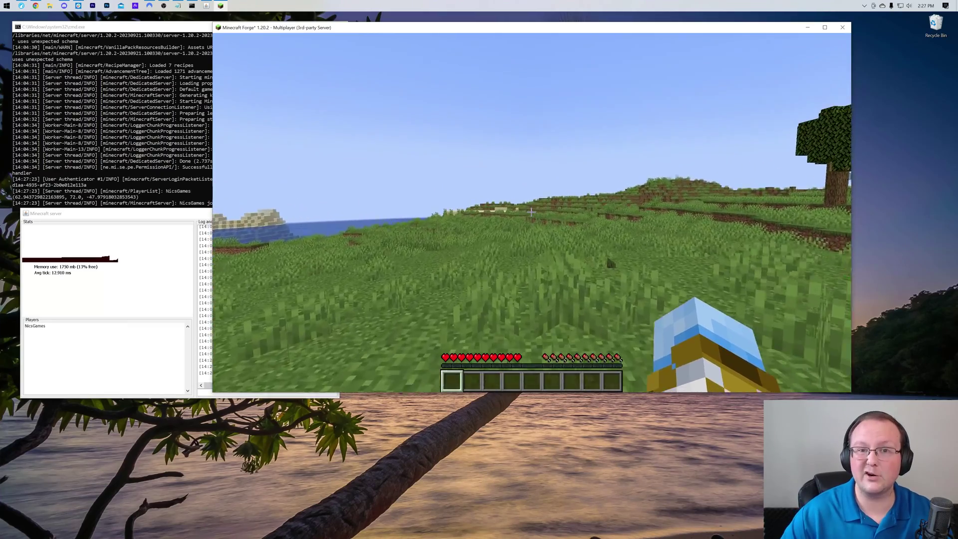